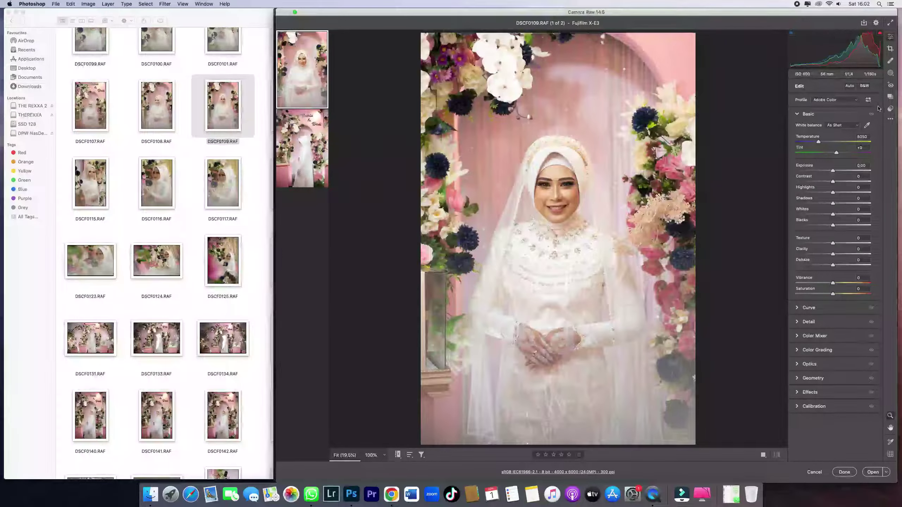
Step: Apply the ASTY PROFILE preset to DSCF0109 and raise Contrast to about +18
{"action": "left_click", "coordinate": [889, 110]}
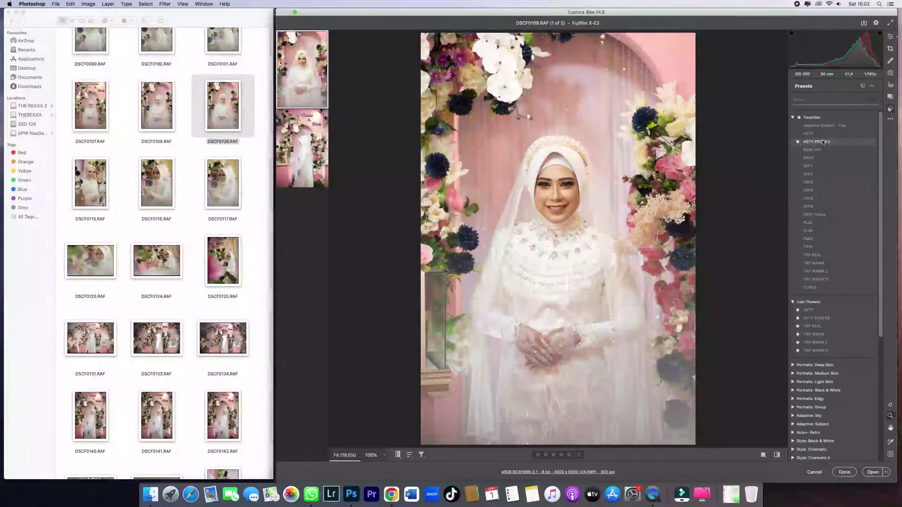
{"action": "left_click", "coordinate": [822, 142]}
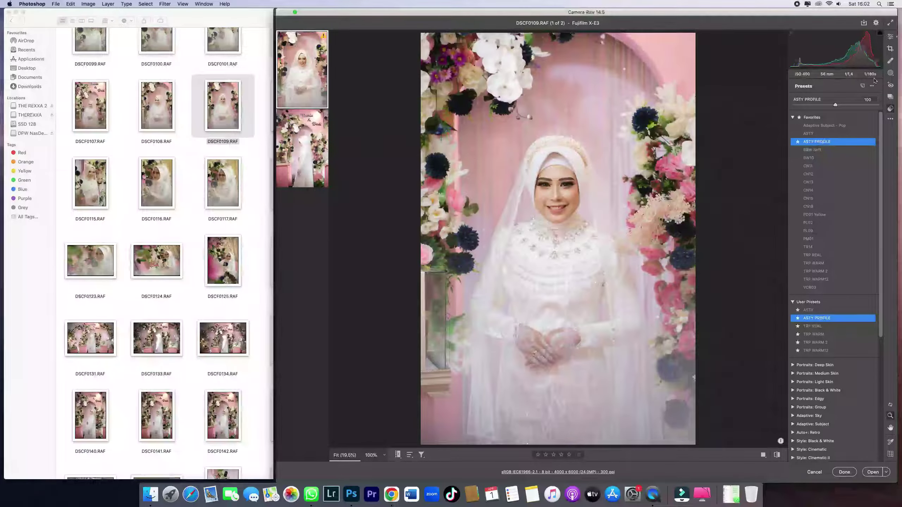
{"action": "left_click", "coordinate": [891, 38]}
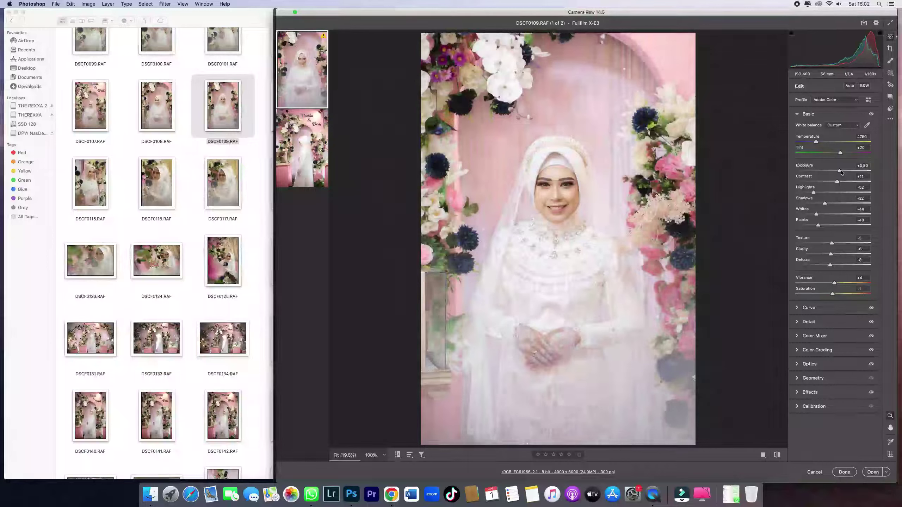
{"action": "left_click_drag", "start_coordinate": [837, 181], "coordinate": [840, 181]}
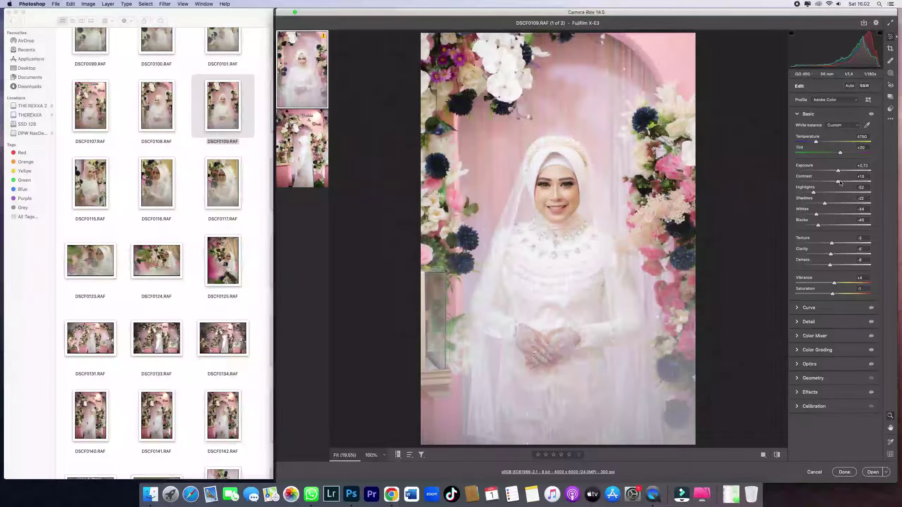
{"action": "left_click", "coordinate": [805, 114]}
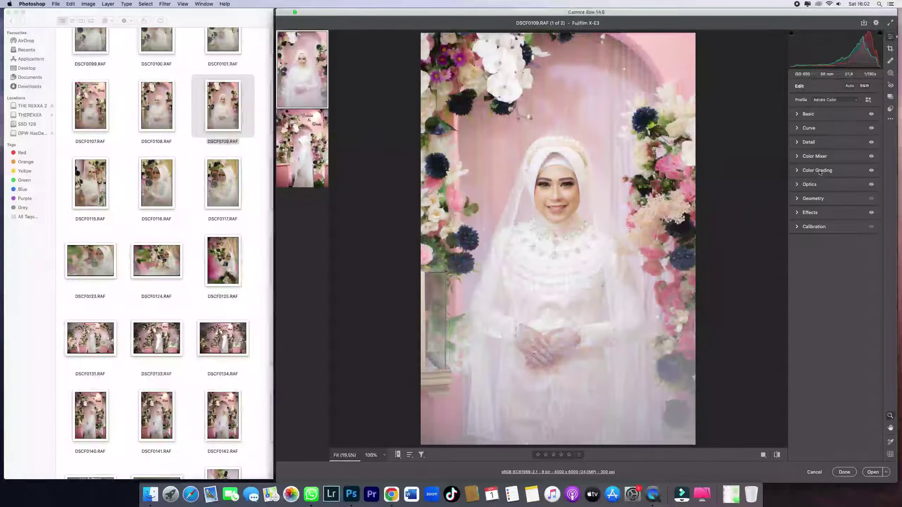
Step: In HSL Saturation, bring Oranges up near zero, boost Magentas and lower Purples slightly
{"action": "left_click", "coordinate": [816, 157]}
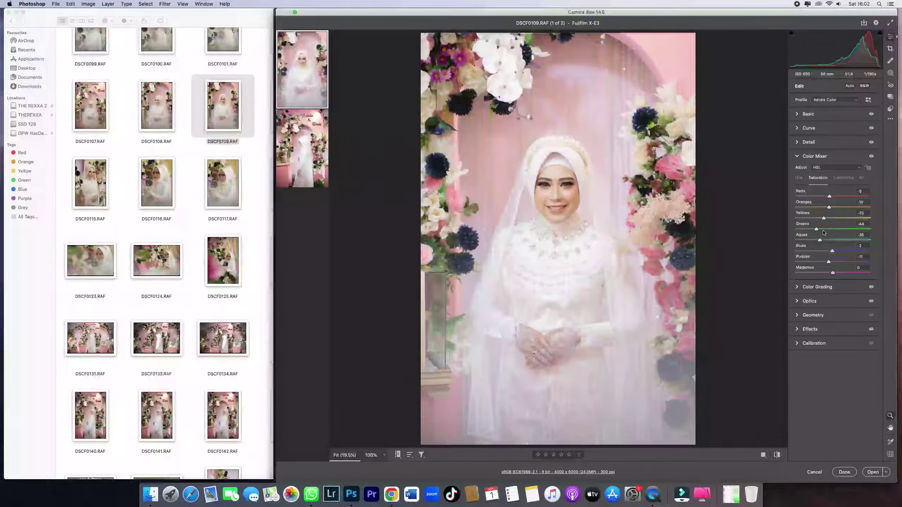
{"action": "left_click", "coordinate": [834, 207]}
{"action": "left_click_drag", "start_coordinate": [828, 209], "coordinate": [833, 209]}
{"action": "left_click", "coordinate": [844, 271]}
{"action": "left_click_drag", "start_coordinate": [838, 262], "coordinate": [837, 262]}
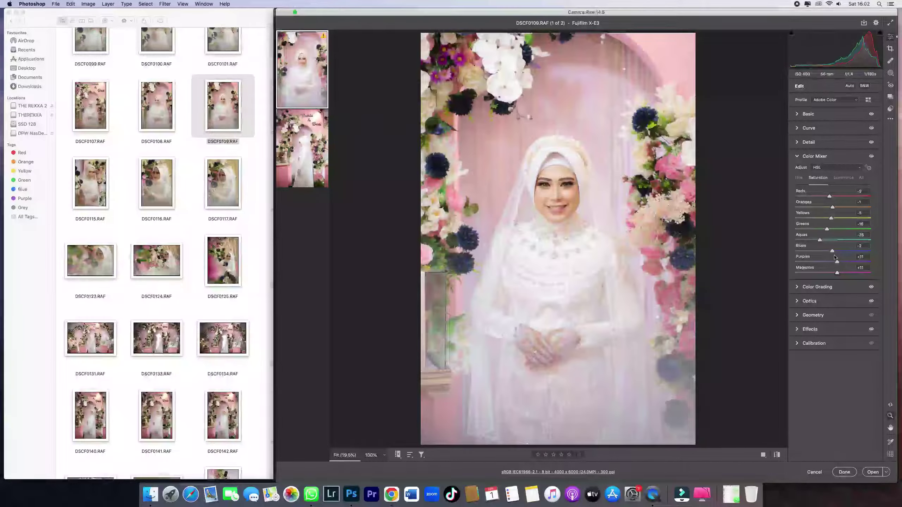
Step: Copy DSCF0109's edit settings so they apply to DSCF0137
{"action": "right_click", "coordinate": [313, 95]}
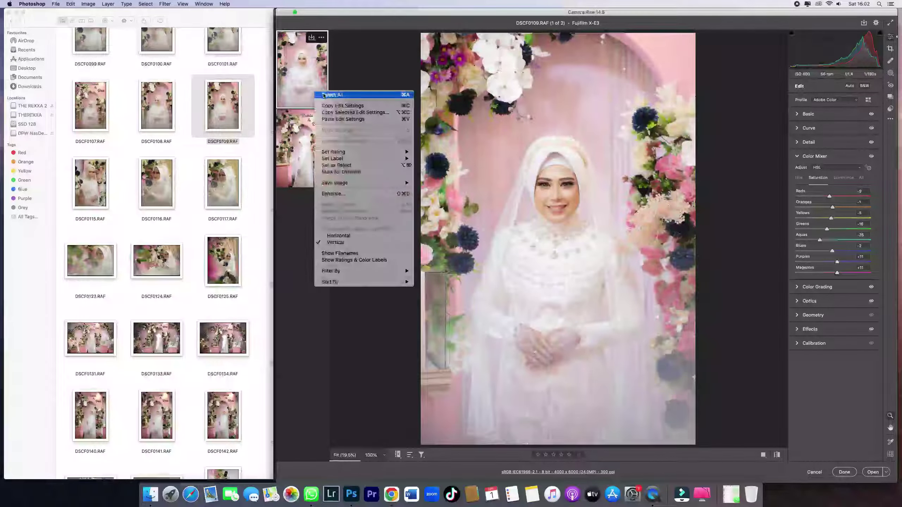
{"action": "left_click", "coordinate": [337, 107]}
{"action": "left_click", "coordinate": [300, 139]}
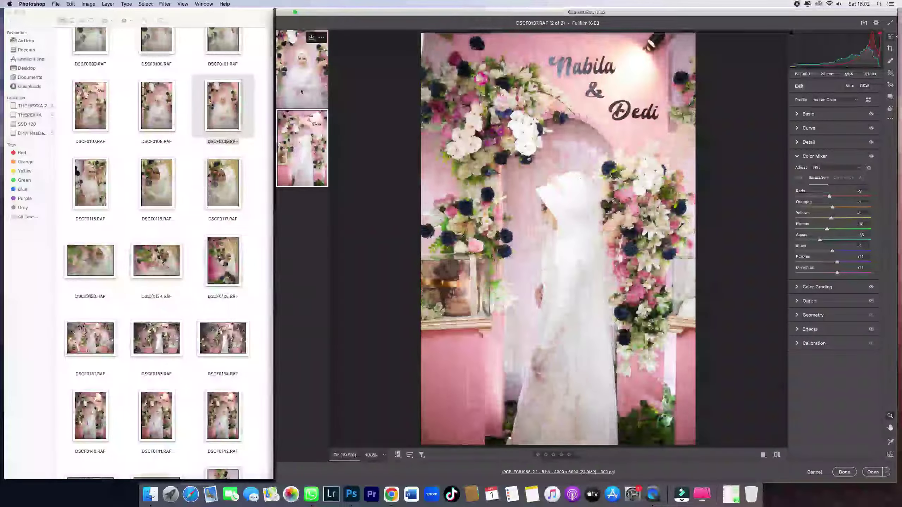
Step: Crop the DSCF0109 photo slightly
{"action": "left_click", "coordinate": [300, 89]}
{"action": "key", "text": "c"}
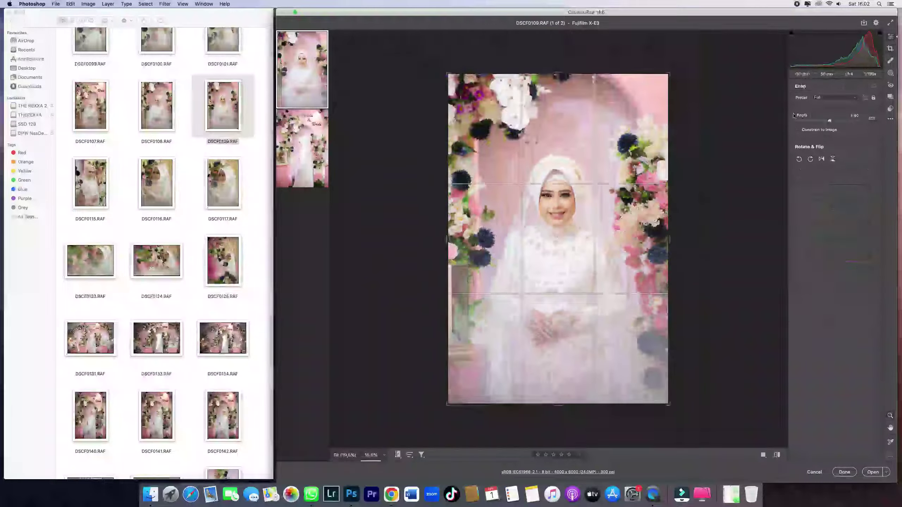
{"action": "key", "text": "Return"}
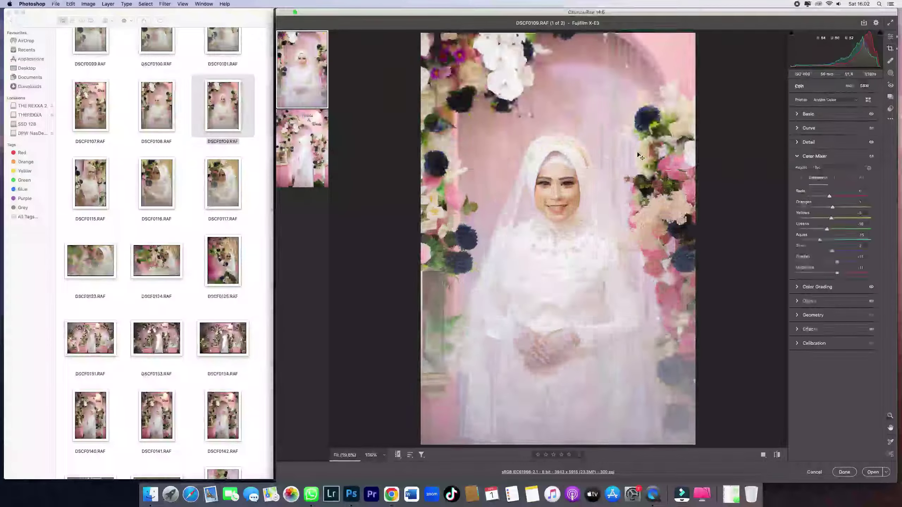
Step: Lower Highlights and Whites on DSCF0137 and raise its Contrast slightly
{"action": "left_click", "coordinate": [319, 142]}
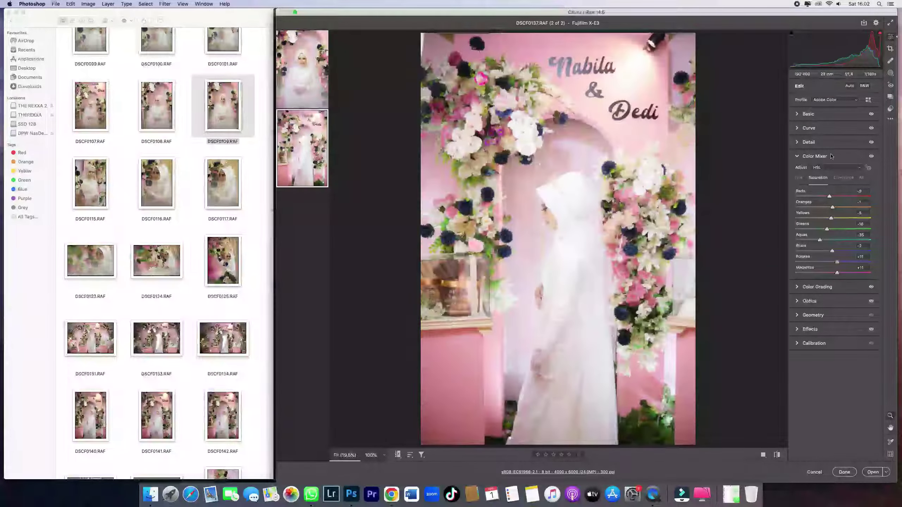
{"action": "left_click", "coordinate": [808, 114]}
{"action": "mouse_move", "coordinate": [812, 192]}
{"action": "left_mouse_down"}
{"action": "mouse_move", "coordinate": [795, 192]}
{"action": "mouse_move", "coordinate": [805, 214]}
{"action": "left_mouse_up"}
{"action": "left_click_drag", "start_coordinate": [838, 181], "coordinate": [841, 181]}
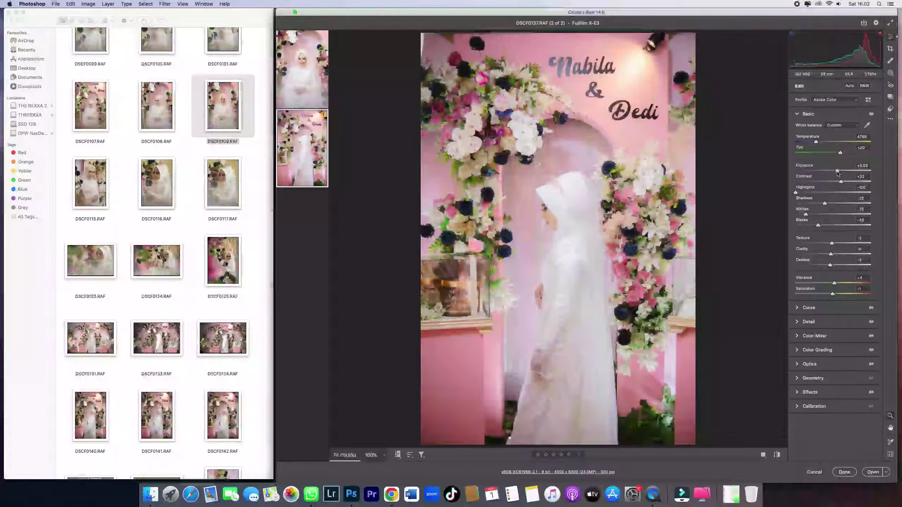
Step: Tighten the crop on DSCF0137 by trimming its top and bottom edges
{"action": "left_click", "coordinate": [890, 49]}
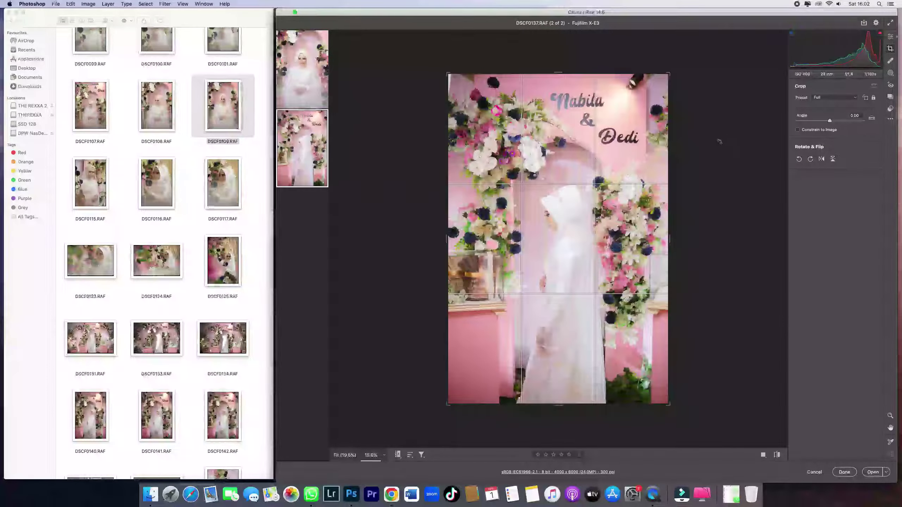
{"action": "left_click_drag", "start_coordinate": [562, 73], "coordinate": [562, 78]}
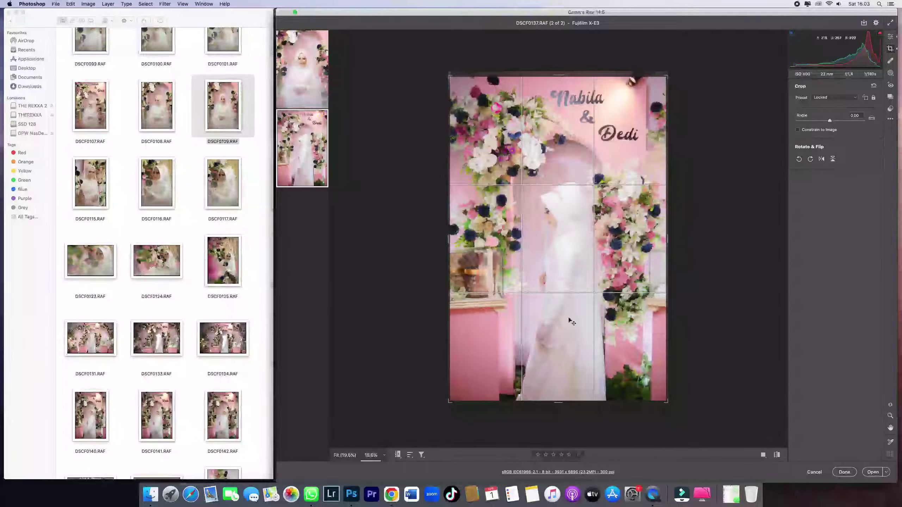
{"action": "left_click_drag", "start_coordinate": [559, 404], "coordinate": [559, 398]}
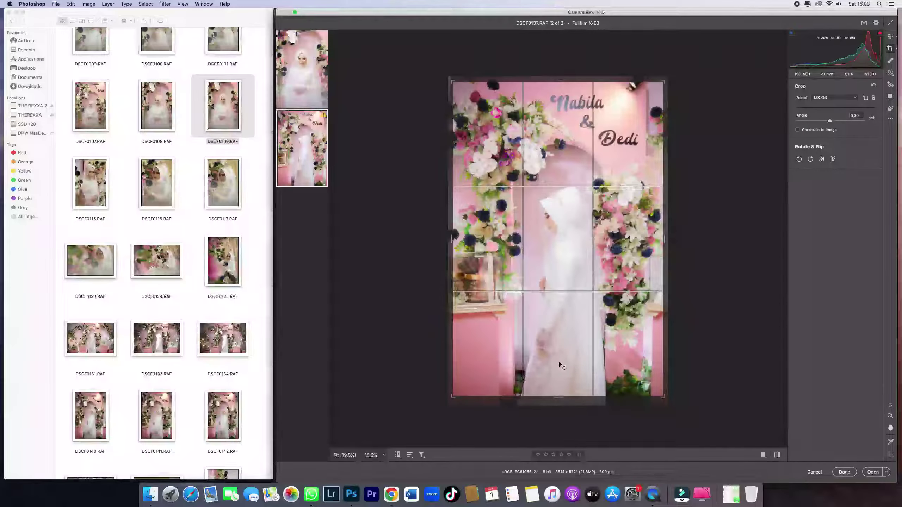
{"action": "key", "text": "Return"}
Step: Check the bride's face up close, then open both photos in Photoshop
{"action": "left_click", "coordinate": [549, 246]}
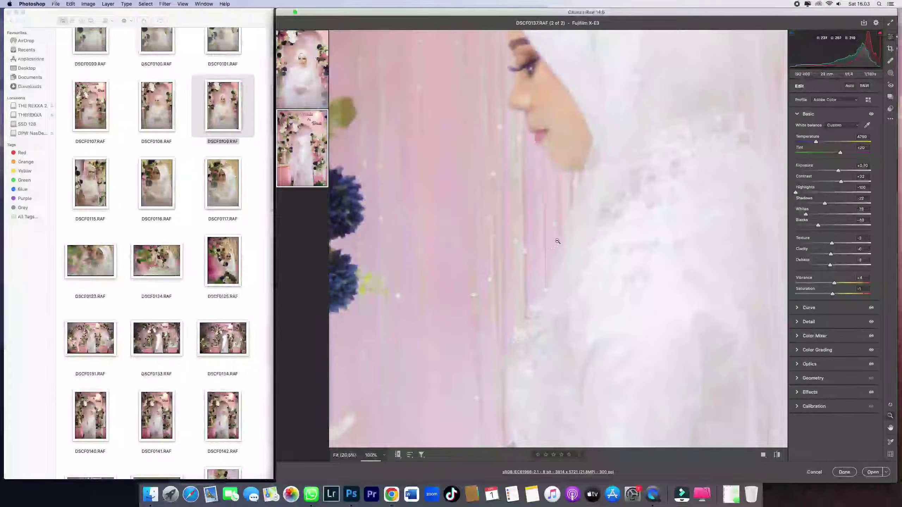
{"action": "left_click", "coordinate": [568, 203]}
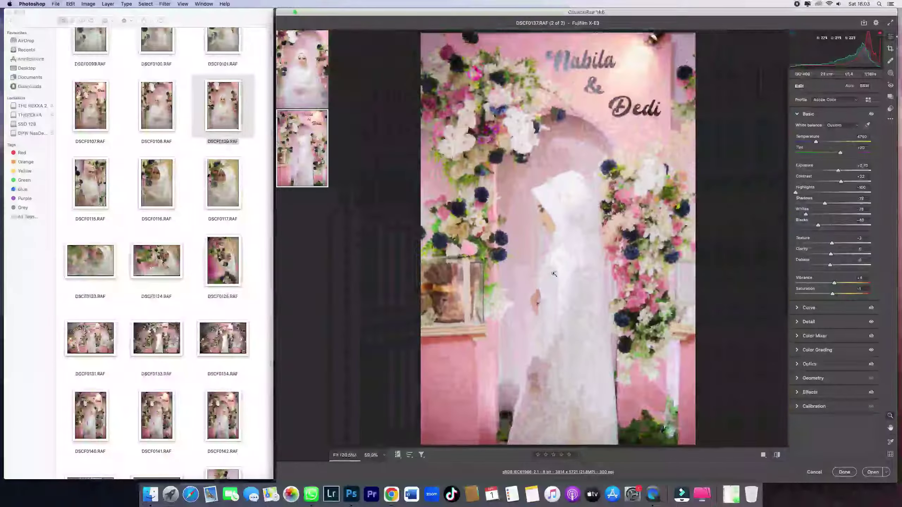
{"action": "key", "text": "super+a"}
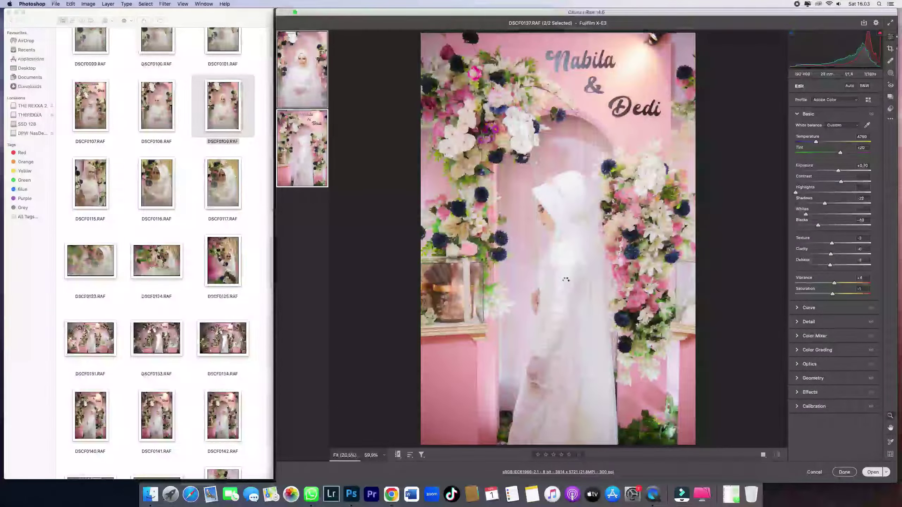
{"action": "key", "text": "Return"}
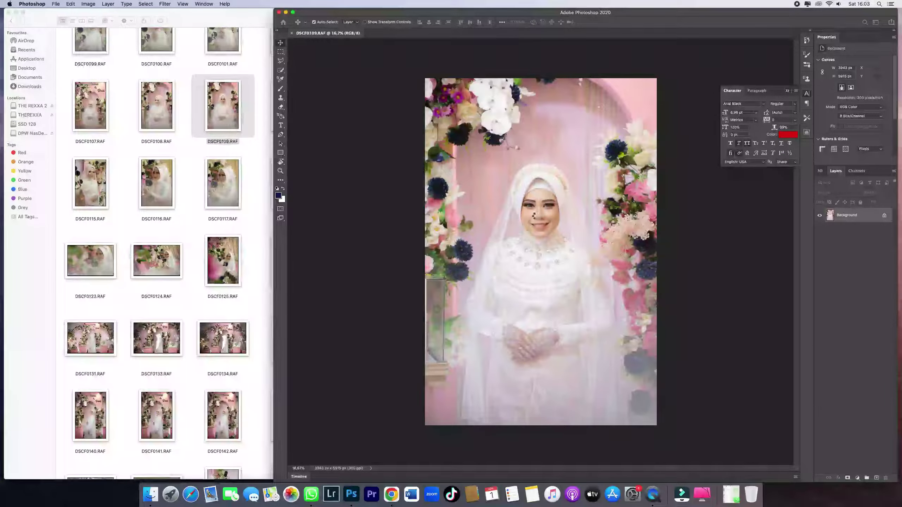
Step: Patch out a small spot on the hijab with the Patch tool
{"action": "scroll", "coordinate": [535, 216], "scroll_direction": "up", "scroll_amount": 1}
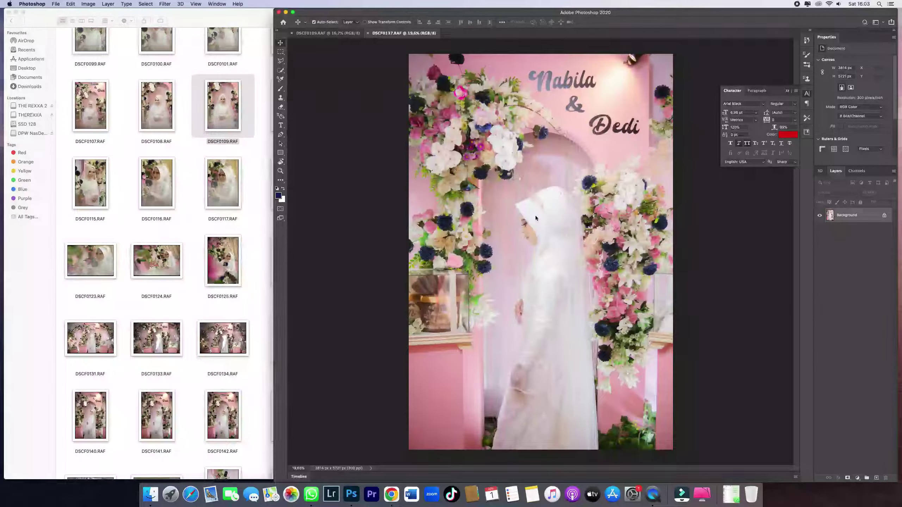
{"action": "scroll", "coordinate": [536, 216], "scroll_direction": "up", "scroll_amount": 3}
{"action": "scroll", "coordinate": [568, 205], "scroll_direction": "up", "scroll_amount": 2}
{"action": "scroll", "coordinate": [571, 202], "scroll_direction": "up", "scroll_amount": 1}
{"action": "key", "text": "j"}
{"action": "scroll", "coordinate": [582, 181], "scroll_direction": "up", "scroll_amount": 1}
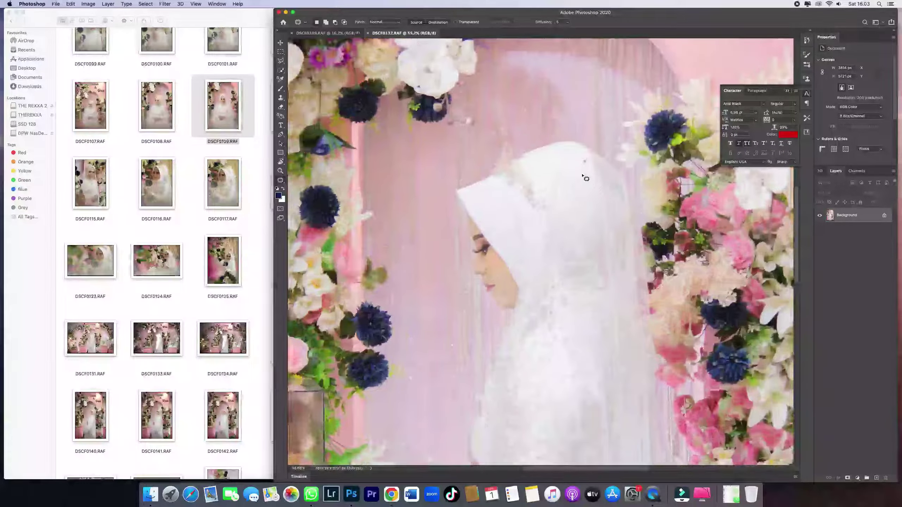
{"action": "scroll", "coordinate": [583, 172], "scroll_direction": "up", "scroll_amount": 1}
{"action": "left_click_drag", "start_coordinate": [588, 164], "coordinate": [586, 161]}
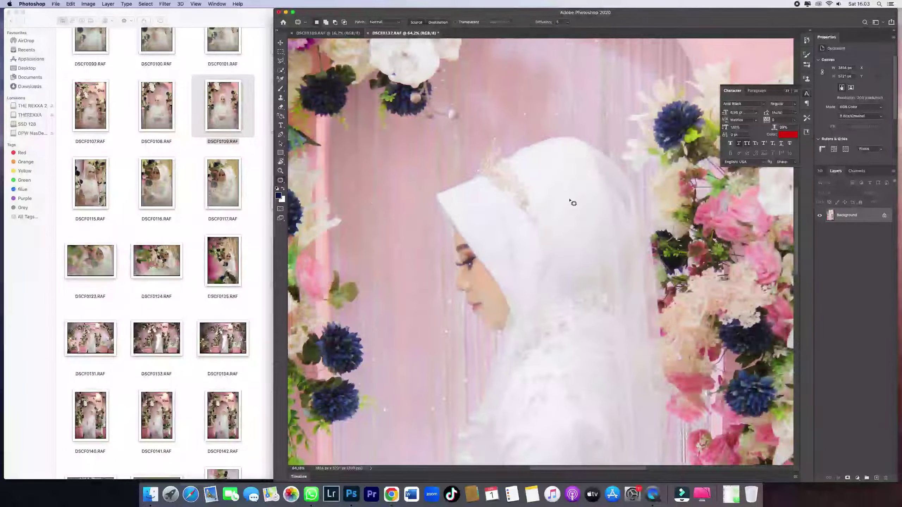
Step: Warp a copied layer of the bride's jaw area and merge it back
{"action": "key", "text": "m"}
{"action": "left_click_drag", "start_coordinate": [482, 261], "coordinate": [535, 323]}
{"action": "key", "text": "ctrl+j"}
{"action": "key", "text": "ctrl+t"}
{"action": "right_click", "coordinate": [504, 276]}
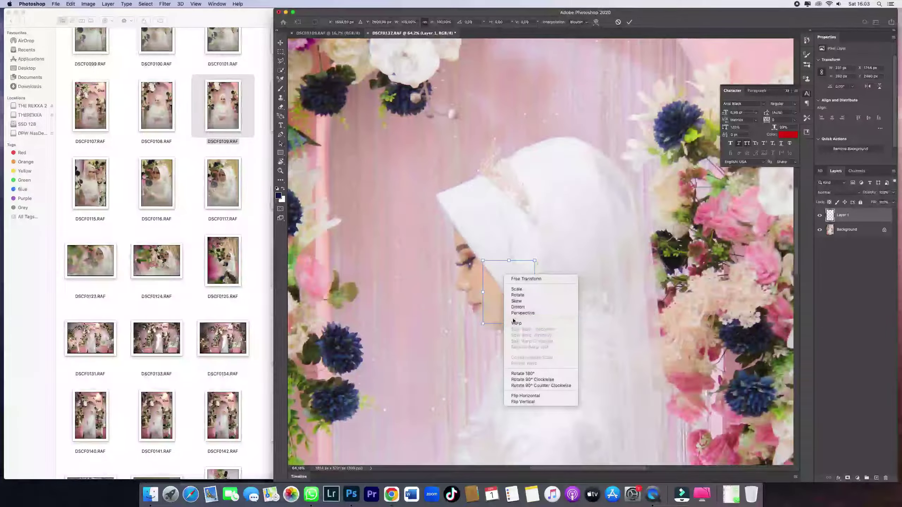
{"action": "left_click", "coordinate": [514, 323]}
{"action": "key", "text": "Escape"}
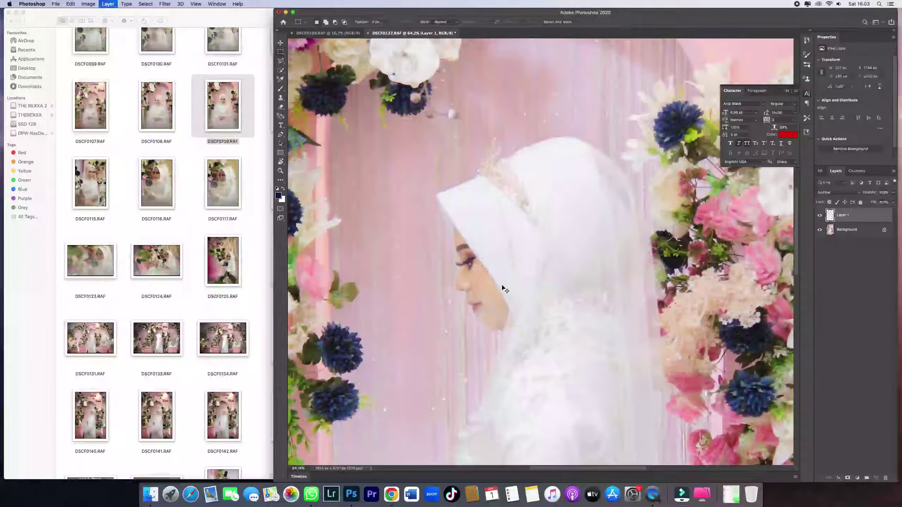
{"action": "key", "text": "ctrl+z"}
Step: Warp the area below the bride's chin and merge it into the photo
{"action": "left_click_drag", "start_coordinate": [533, 355], "coordinate": [536, 358]}
{"action": "key", "text": "ctrl+j"}
{"action": "key", "text": "ctrl+t"}
{"action": "right_click", "coordinate": [527, 319]}
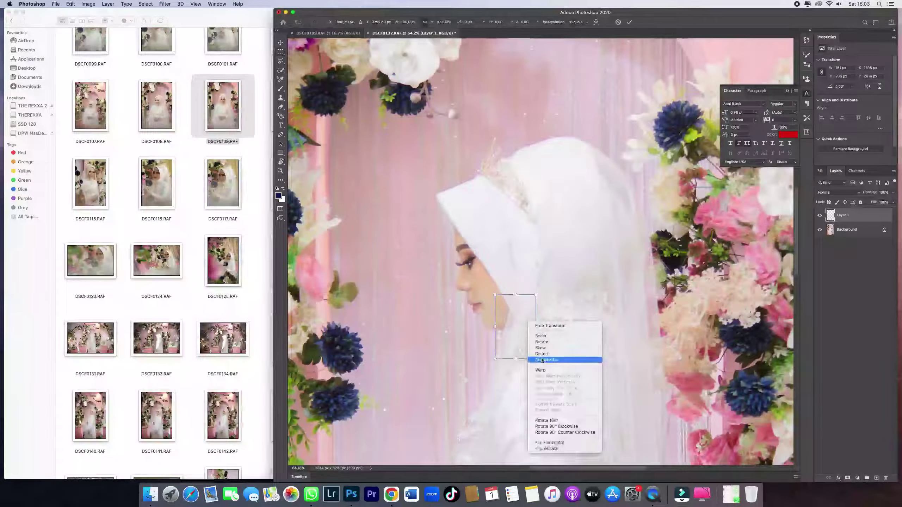
{"action": "left_click", "coordinate": [529, 367]}
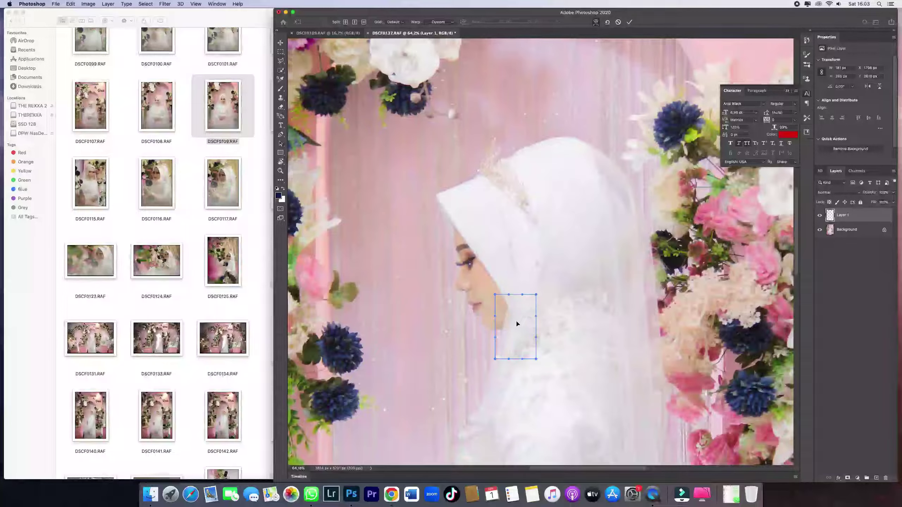
{"action": "key", "text": "Escape"}
{"action": "key", "text": "ctrl+z"}
{"action": "key", "text": "ctrl+0"}
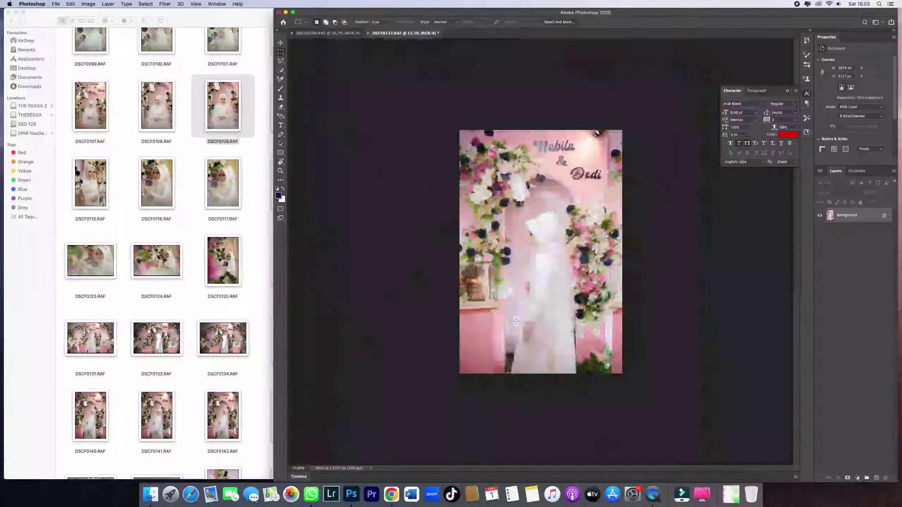
Step: Save the profile portrait as DSCF0137.jpg at quality 12, then close it
{"action": "scroll", "coordinate": [548, 284], "scroll_direction": "up", "scroll_amount": 3}
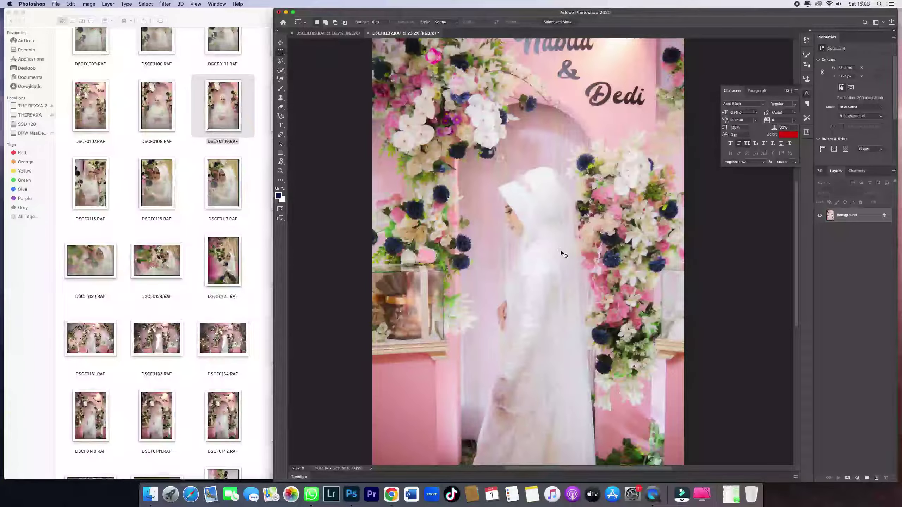
{"action": "key", "text": "super+shift+s"}
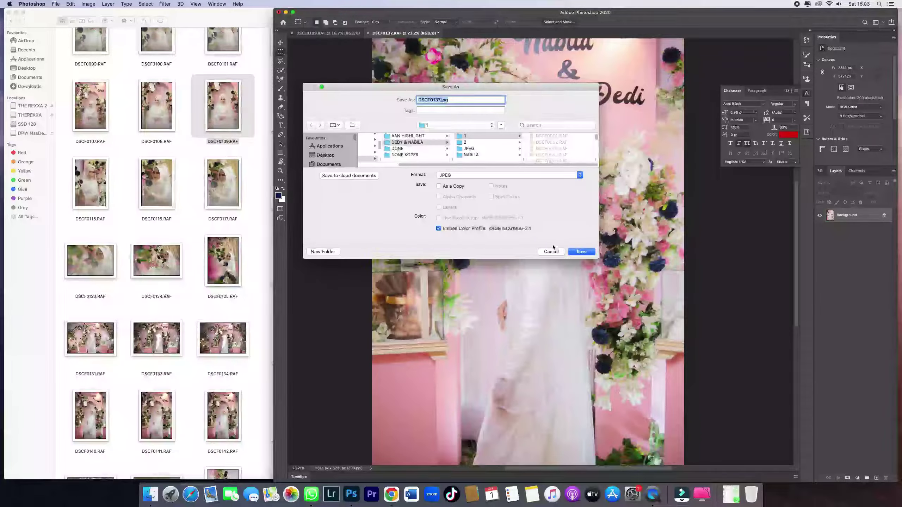
{"action": "left_click", "coordinate": [582, 252]}
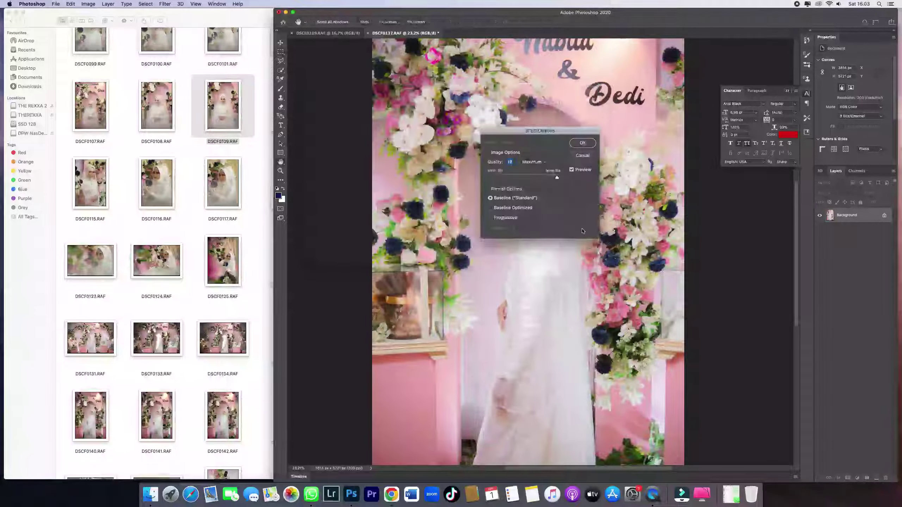
{"action": "left_click", "coordinate": [581, 143]}
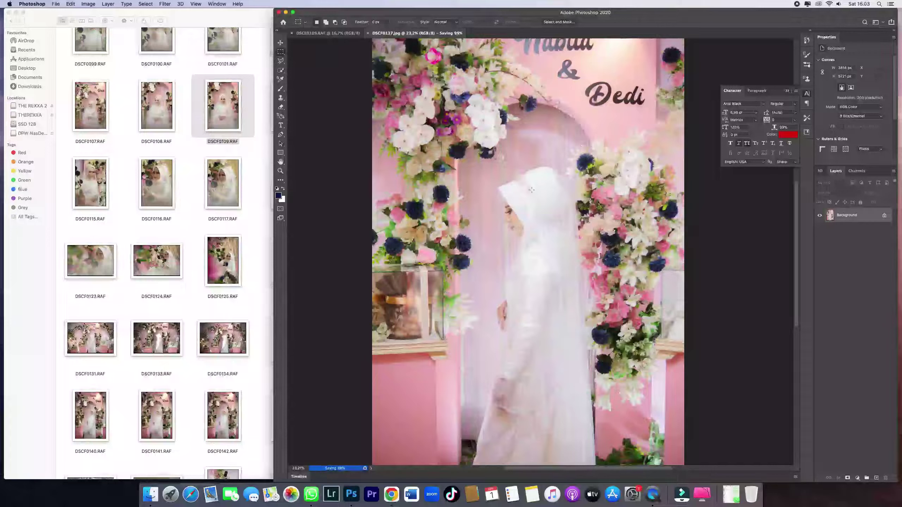
{"action": "key", "text": "super+w"}
{"action": "scroll", "coordinate": [554, 212], "scroll_direction": "up", "scroll_amount": 5}
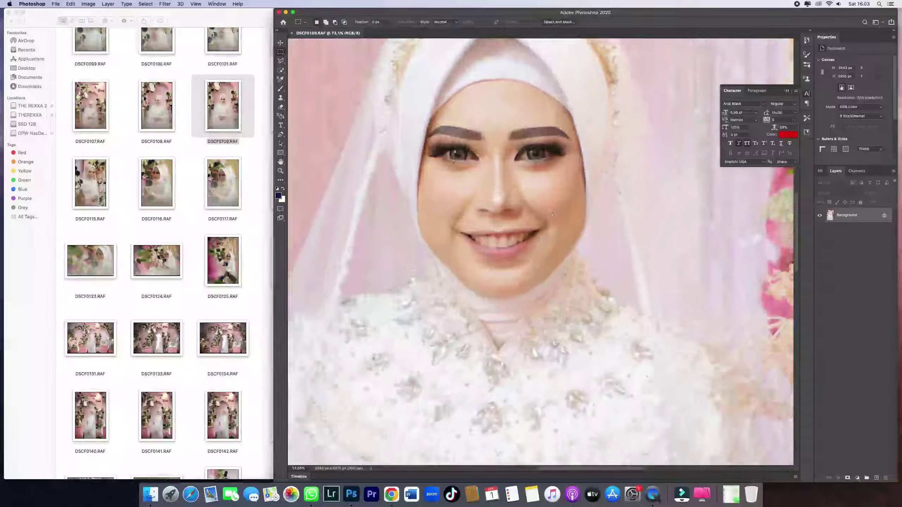
Step: Warp the bride's left cheek and jaw inward and merge it into the photo
{"action": "left_click_drag", "start_coordinate": [389, 180], "coordinate": [444, 285]}
{"action": "key", "text": "super+j"}
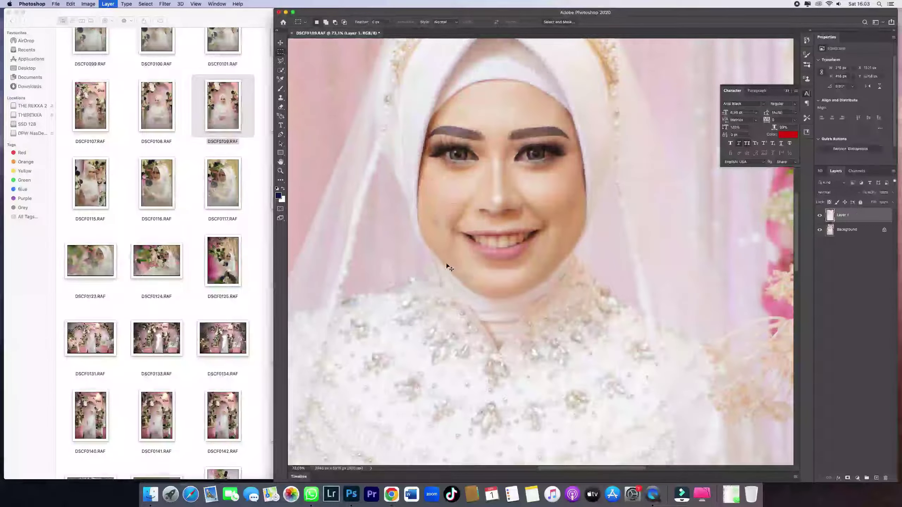
{"action": "key", "text": "super+t"}
{"action": "right_click", "coordinate": [433, 222]}
{"action": "key", "text": "Return"}
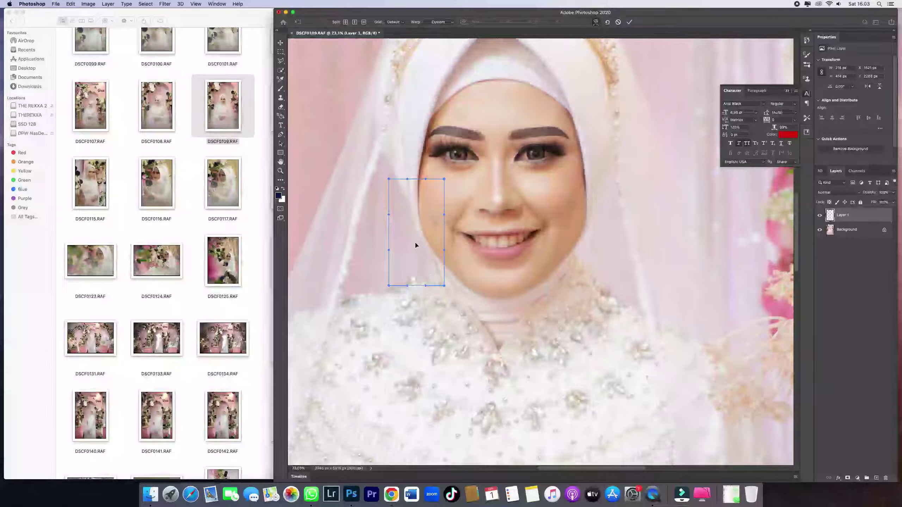
{"action": "key", "text": "Escape"}
{"action": "key", "text": "super+z"}
{"action": "key", "text": "super+z"}
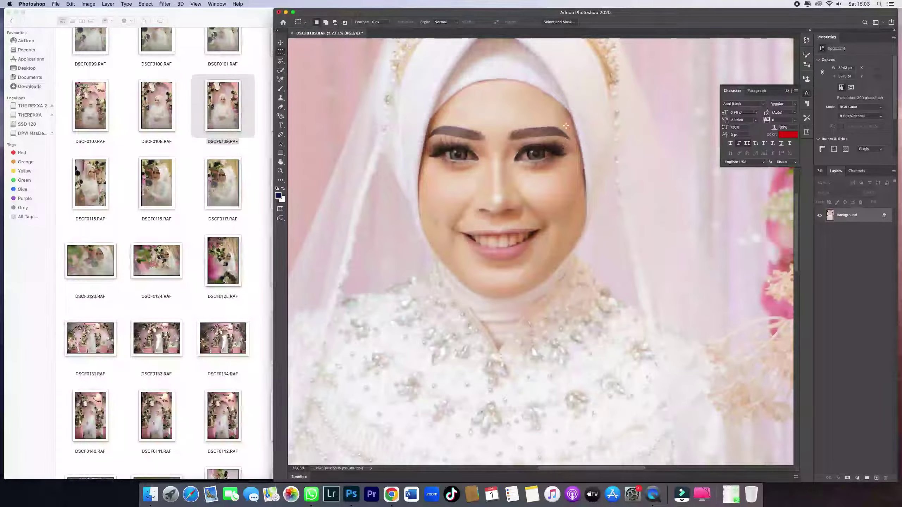
Step: Warp the bride's right cheek and jaw inward and merge it back
{"action": "left_click_drag", "start_coordinate": [615, 296], "coordinate": [621, 316]}
{"action": "key", "text": "super+j"}
{"action": "key", "text": "super+t"}
{"action": "right_click", "coordinate": [597, 245]}
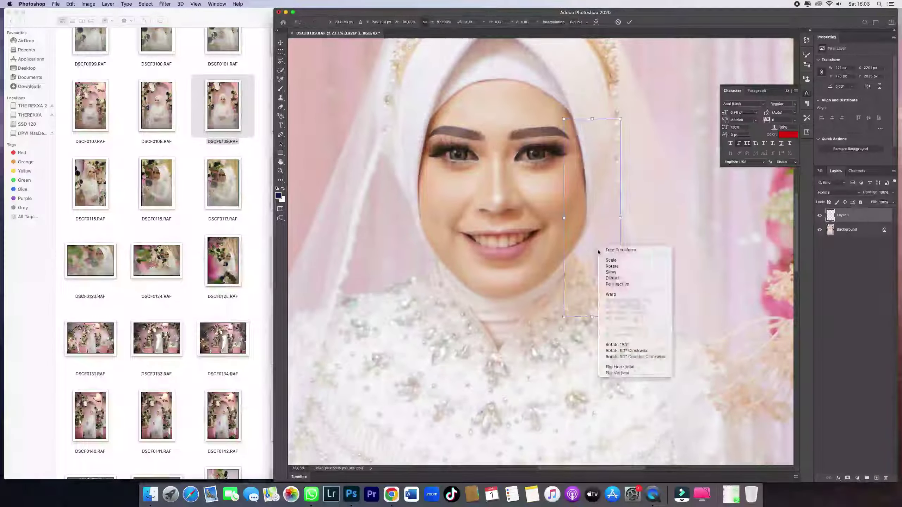
{"action": "left_click", "coordinate": [613, 295]}
{"action": "key", "text": "Escape"}
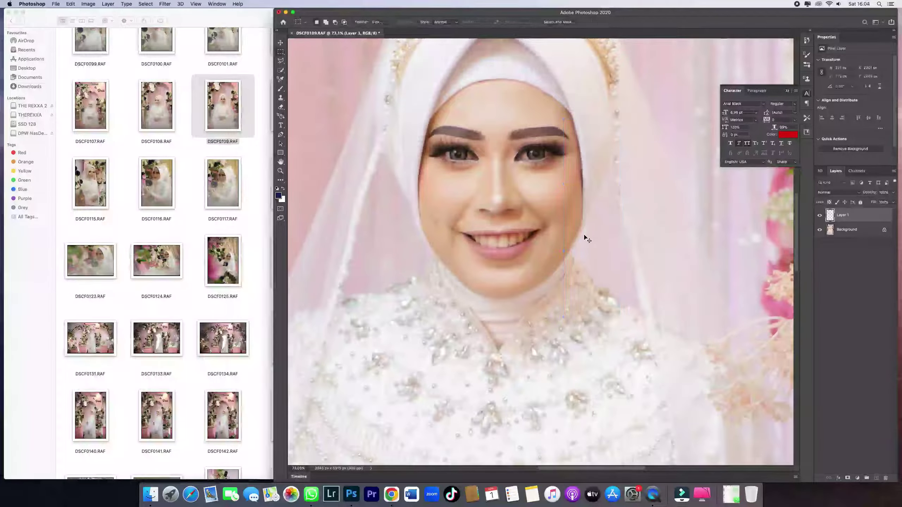
{"action": "key", "text": "super+z"}
{"action": "key", "text": "super+z"}
Step: Warp the lower right jaw beside the smile and merge it into the photo
{"action": "left_click_drag", "start_coordinate": [558, 191], "coordinate": [607, 251]}
{"action": "key", "text": "super+j"}
{"action": "key", "text": "super+t"}
{"action": "right_click", "coordinate": [594, 216]}
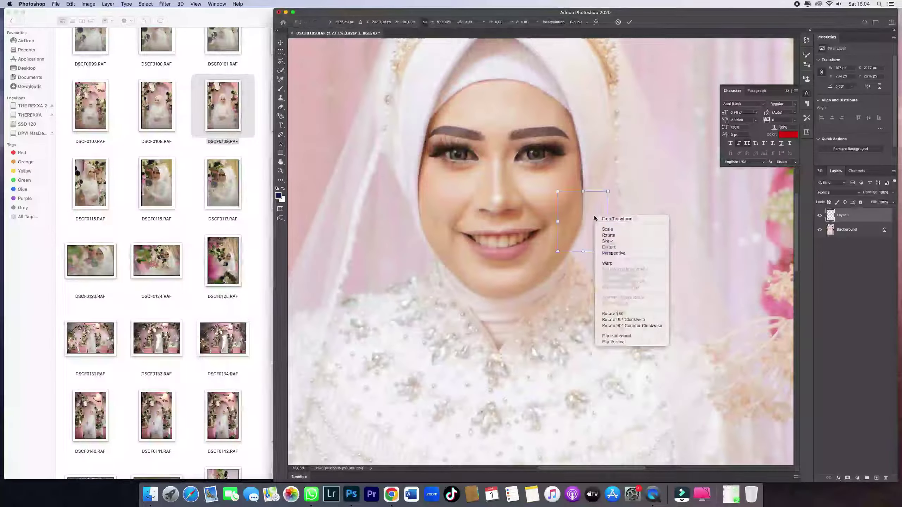
{"action": "left_click", "coordinate": [611, 264]}
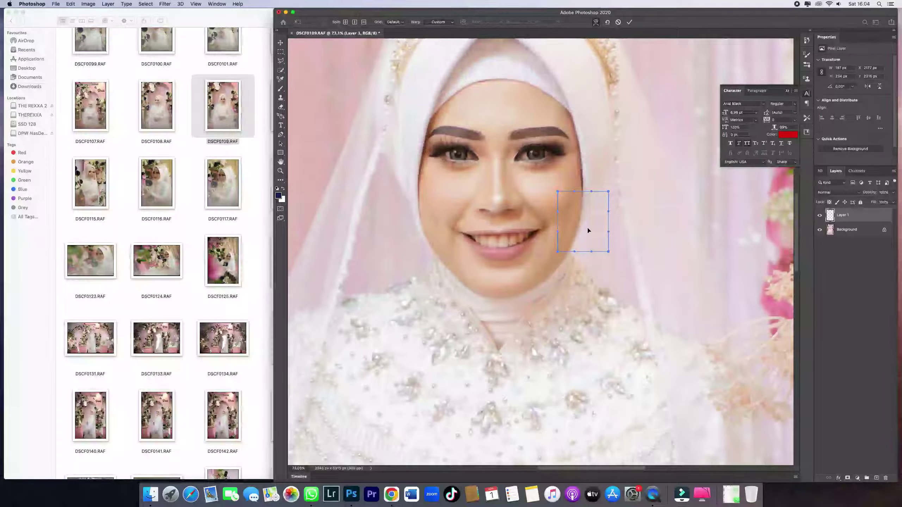
{"action": "key", "text": "Escape"}
{"action": "key", "text": "super+z"}
{"action": "key", "text": "super+z"}
{"action": "scroll", "coordinate": [568, 238], "scroll_direction": "down", "scroll_amount": 3}
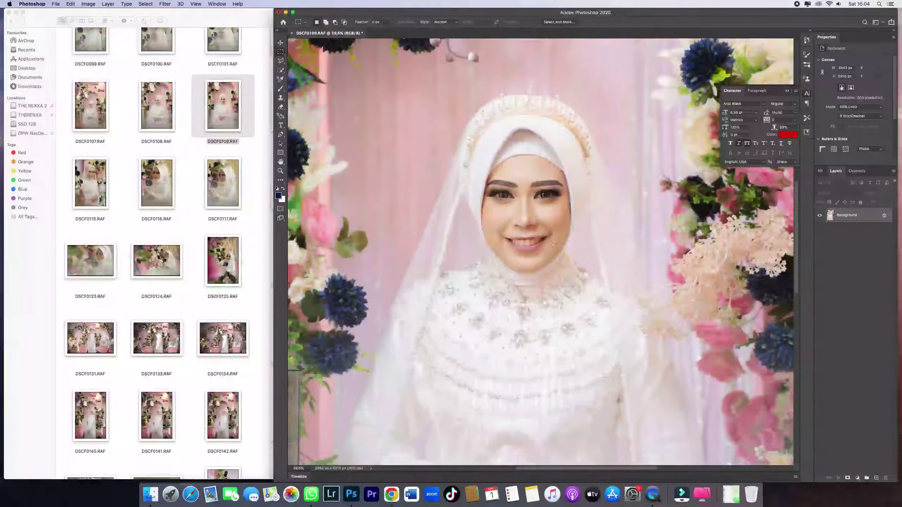
{"action": "scroll", "coordinate": [553, 244], "scroll_direction": "up", "scroll_amount": 2}
{"action": "scroll", "coordinate": [543, 178], "scroll_direction": "up", "scroll_amount": 2}
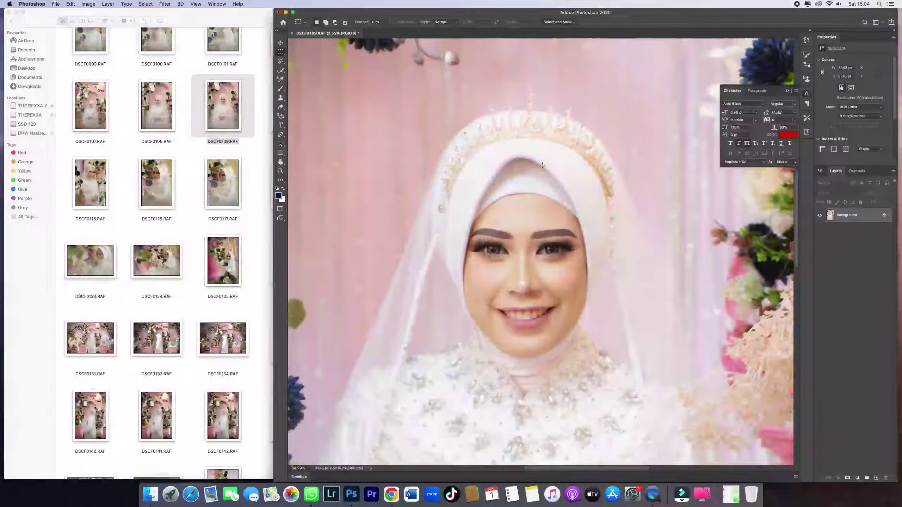
{"action": "scroll", "coordinate": [542, 166], "scroll_direction": "up", "scroll_amount": 1}
Step: Warp a section of the hijab above the forehead and merge it back
{"action": "left_click_drag", "start_coordinate": [525, 147], "coordinate": [615, 247]}
{"action": "key", "text": "super+j"}
{"action": "key", "text": "super+t"}
{"action": "right_click", "coordinate": [587, 182]}
{"action": "left_click", "coordinate": [605, 230]}
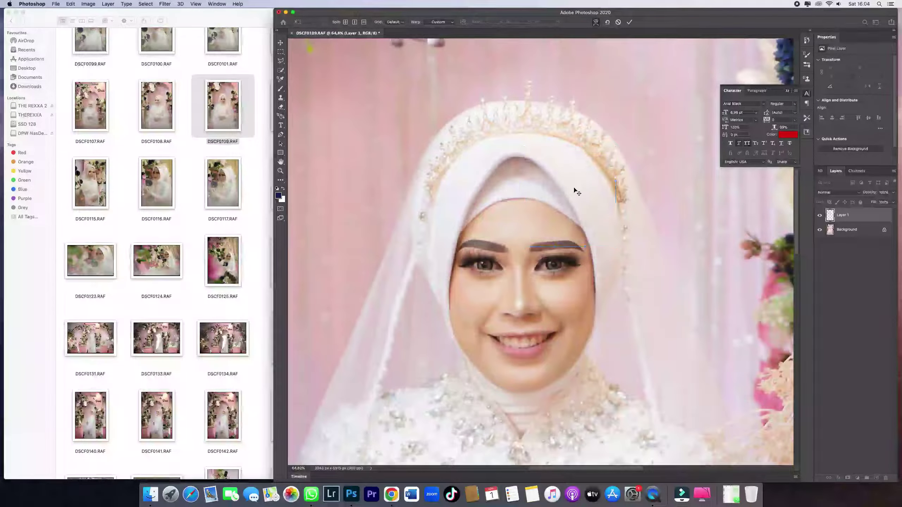
{"action": "key", "text": "Escape"}
{"action": "key", "text": "super+z"}
Step: Warp the top edge of the hijab above the forehead and merge it
{"action": "left_click_drag", "start_coordinate": [466, 143], "coordinate": [568, 188]}
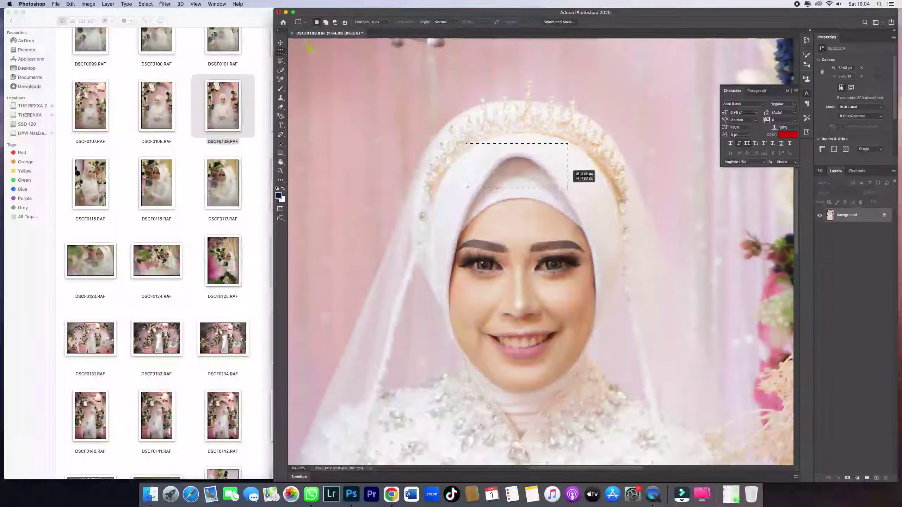
{"action": "key", "text": "super+j"}
{"action": "key", "text": "super+t"}
{"action": "right_click", "coordinate": [533, 172]}
{"action": "left_click", "coordinate": [552, 219]}
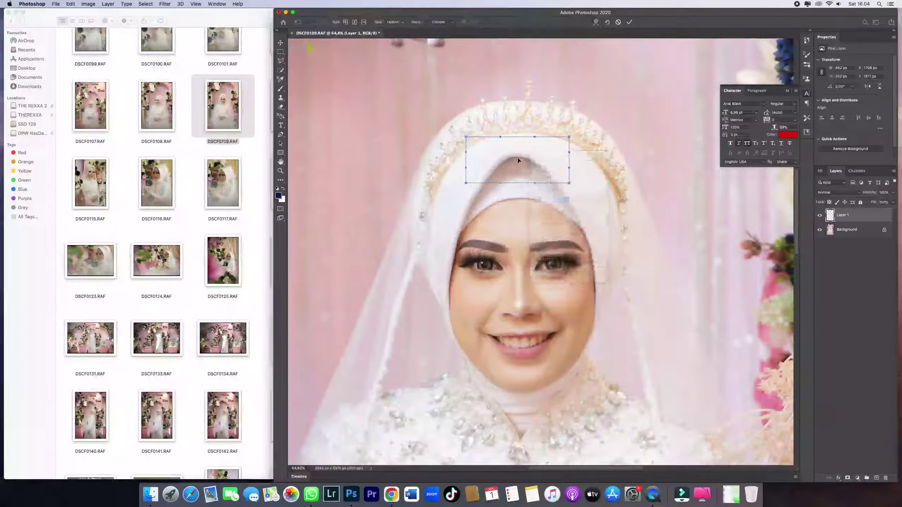
{"action": "key", "text": "Escape"}
{"action": "key", "text": "super+z"}
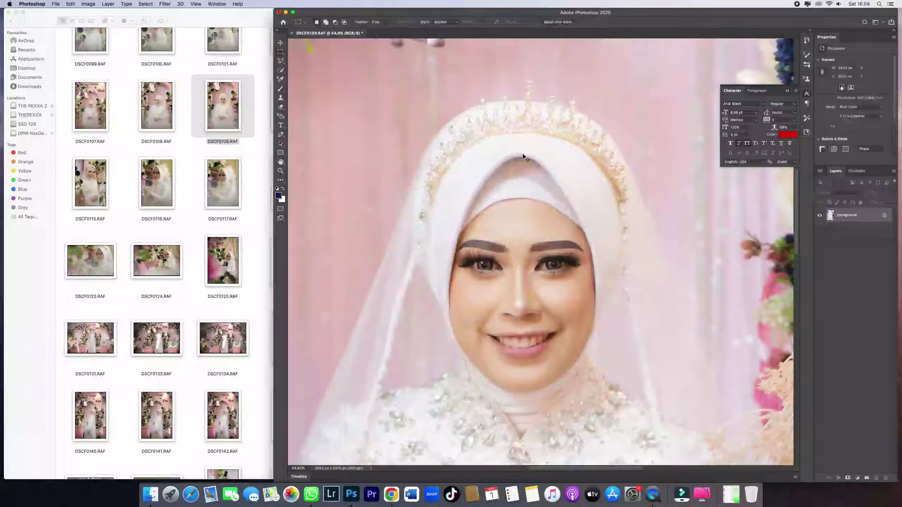
Step: Warp the left side of the hijab crown and merge it into the photo
{"action": "left_click_drag", "start_coordinate": [492, 203], "coordinate": [509, 226]}
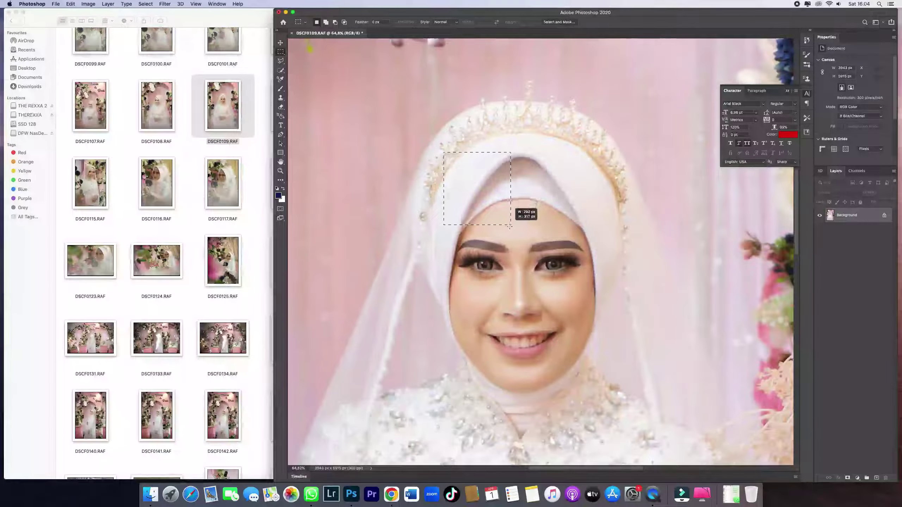
{"action": "key", "text": "super+j"}
{"action": "key", "text": "super+t"}
{"action": "right_click", "coordinate": [480, 174]}
{"action": "left_click", "coordinate": [490, 236]}
{"action": "key", "text": "Escape"}
{"action": "key", "text": "super+z"}
Step: Reselect the hijab crown above the forehead, warp it and commit the change
{"action": "left_click_drag", "start_coordinate": [479, 162], "coordinate": [531, 176]}
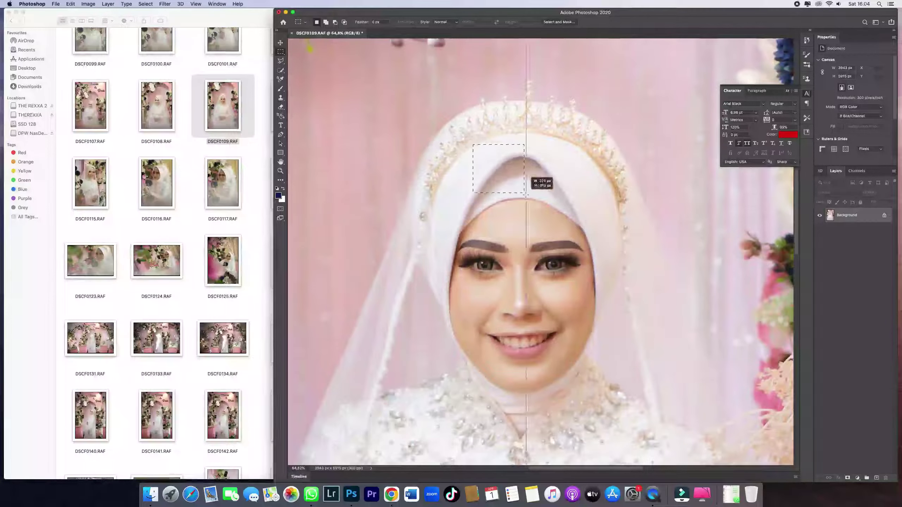
{"action": "key", "text": "super+j"}
{"action": "key", "text": "super+z"}
{"action": "left_click_drag", "start_coordinate": [475, 136], "coordinate": [522, 187]}
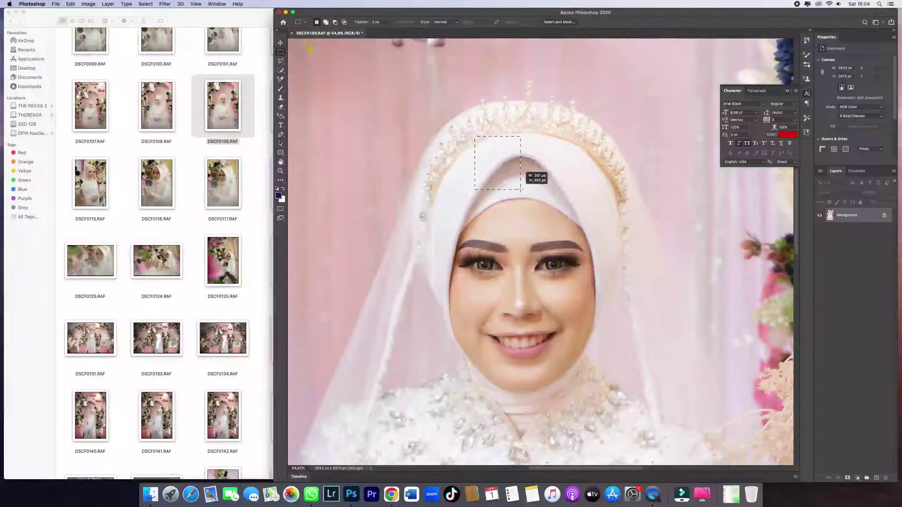
{"action": "key", "text": "super+t"}
{"action": "right_click", "coordinate": [499, 155]}
{"action": "left_click", "coordinate": [514, 203]}
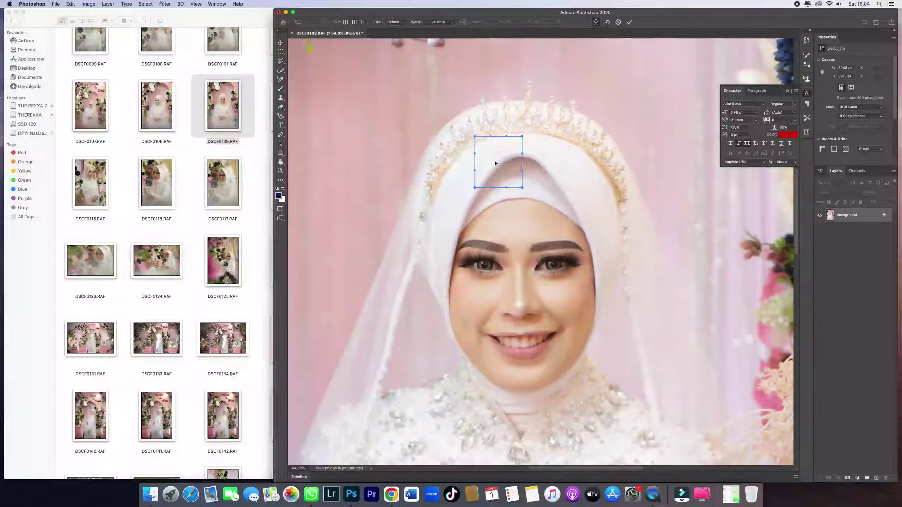
{"action": "right_click", "coordinate": [494, 163]}
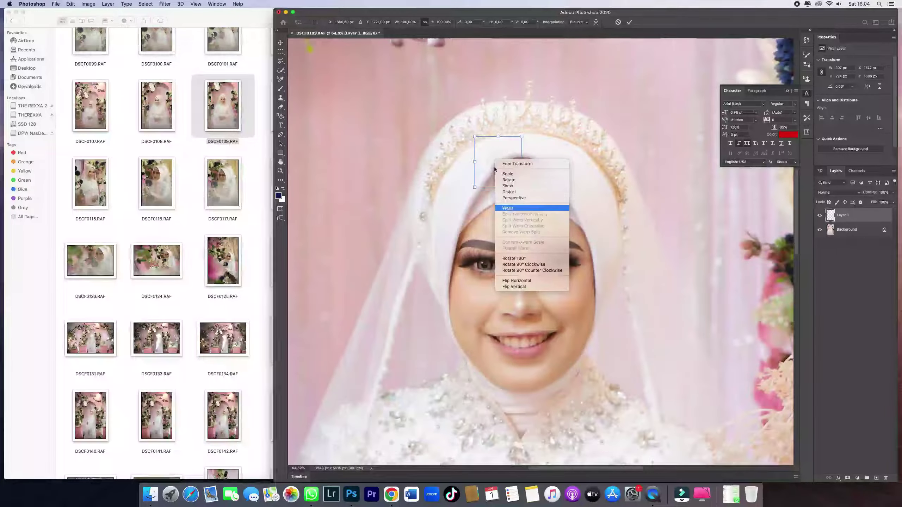
{"action": "left_click", "coordinate": [507, 208]}
{"action": "key", "text": "Escape"}
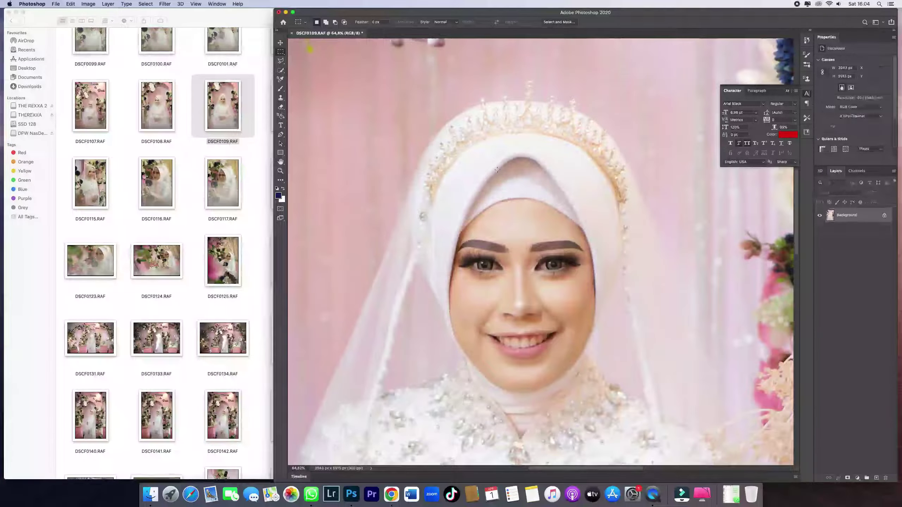
{"action": "scroll", "coordinate": [532, 237], "scroll_direction": "up", "scroll_amount": 4}
Step: Patch the forehead blemish and the one beside the nostril with nearby clean skin
{"action": "scroll", "coordinate": [520, 242], "scroll_direction": "up", "scroll_amount": 3}
{"action": "key", "text": "j"}
{"action": "left_click_drag", "start_coordinate": [505, 199], "coordinate": [508, 178]}
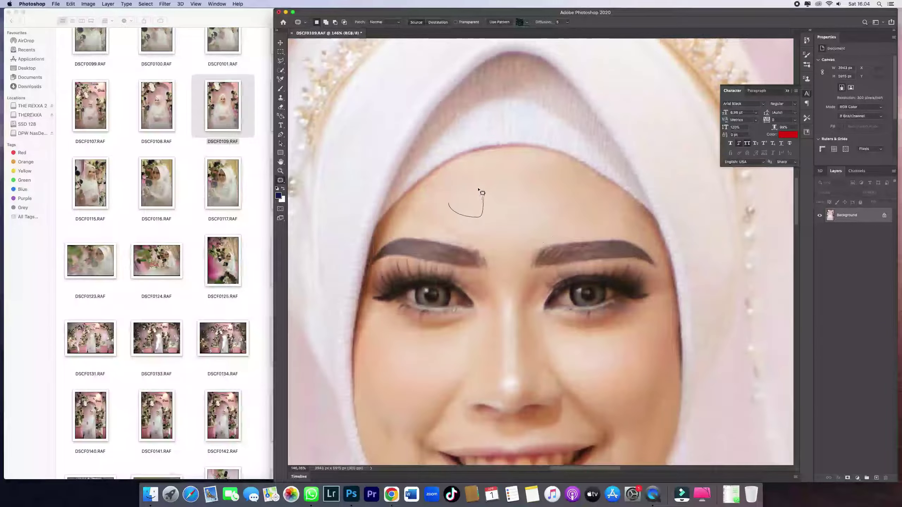
{"action": "left_click_drag", "start_coordinate": [483, 167], "coordinate": [497, 166]}
{"action": "left_click_drag", "start_coordinate": [518, 300], "coordinate": [521, 135]}
{"action": "scroll", "coordinate": [517, 245], "scroll_direction": "up", "scroll_amount": 2}
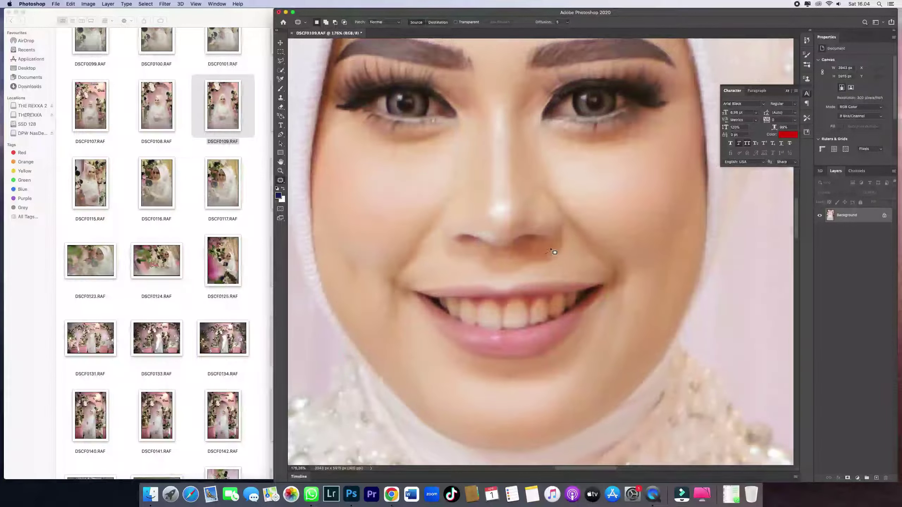
{"action": "left_click_drag", "start_coordinate": [513, 266], "coordinate": [504, 268]}
{"action": "key", "text": "super+0"}
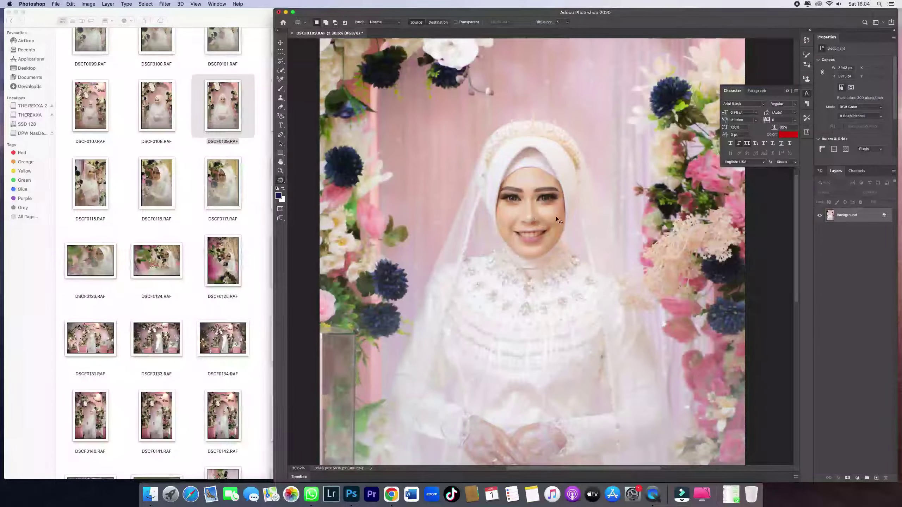
Step: Zoom in and out across the portrait to inspect the retouching
{"action": "scroll", "coordinate": [534, 229], "scroll_direction": "down", "scroll_amount": 5}
{"action": "scroll", "coordinate": [543, 230], "scroll_direction": "up", "scroll_amount": 1}
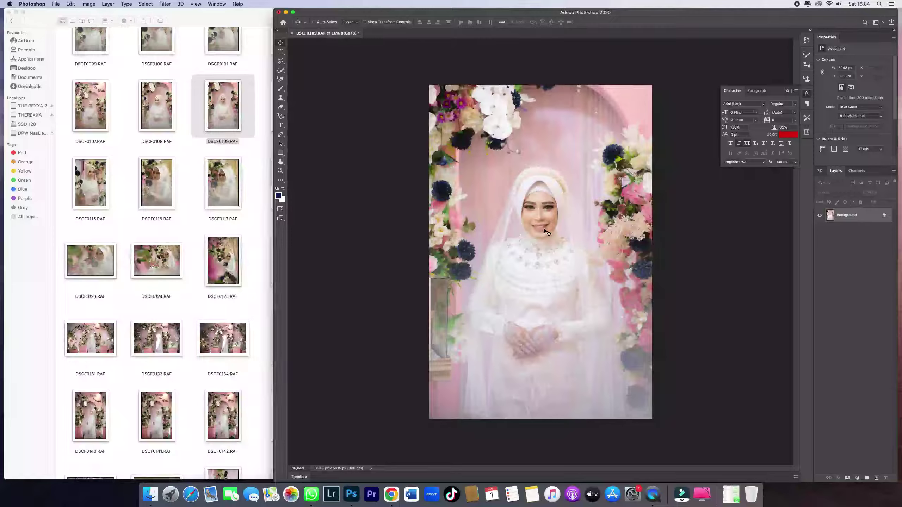
{"action": "scroll", "coordinate": [544, 228], "scroll_direction": "up", "scroll_amount": 3}
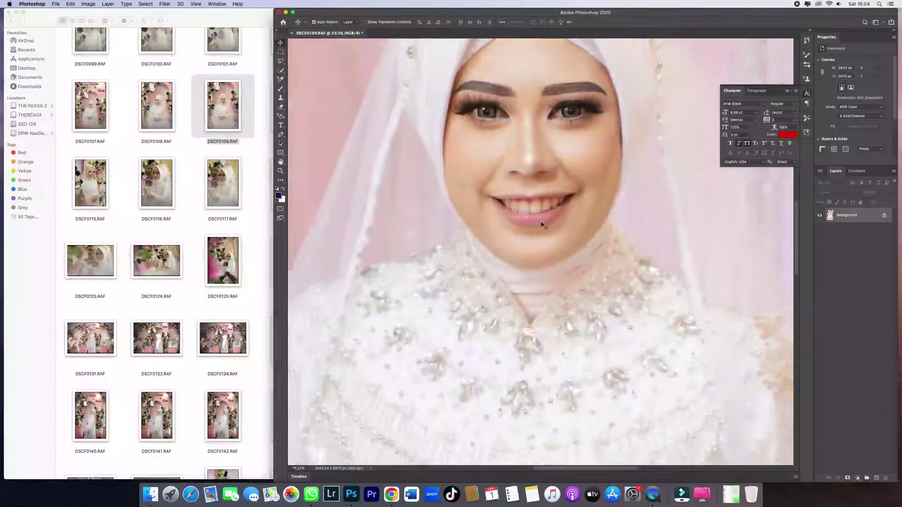
{"action": "scroll", "coordinate": [544, 224], "scroll_direction": "down", "scroll_amount": 2}
{"action": "scroll", "coordinate": [543, 205], "scroll_direction": "up", "scroll_amount": 5}
{"action": "scroll", "coordinate": [542, 205], "scroll_direction": "down", "scroll_amount": 4}
{"action": "scroll", "coordinate": [542, 205], "scroll_direction": "down", "scroll_amount": 2}
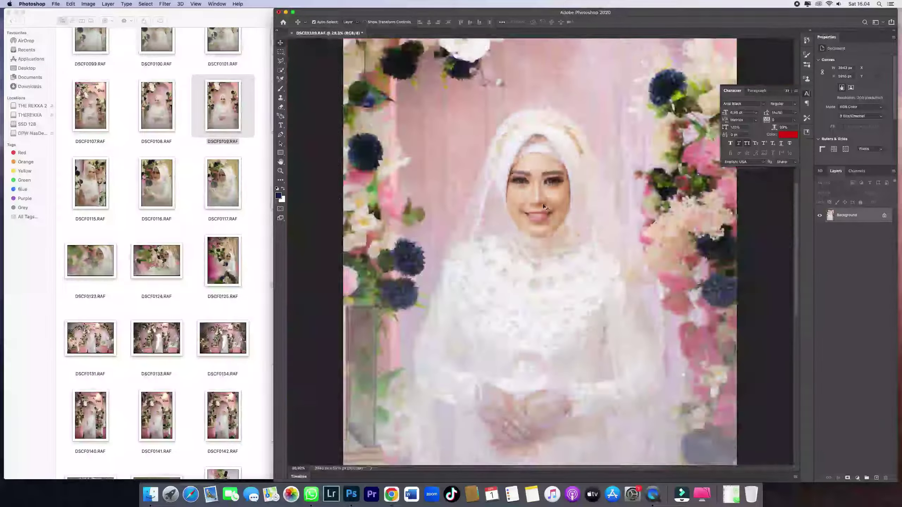
{"action": "scroll", "coordinate": [543, 206], "scroll_direction": "down", "scroll_amount": 1}
{"action": "scroll", "coordinate": [543, 206], "scroll_direction": "up", "scroll_amount": 1}
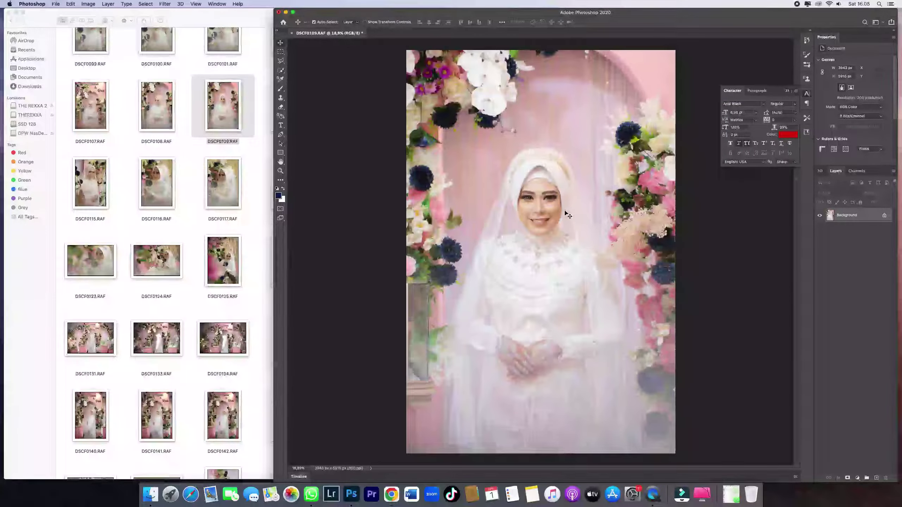
{"action": "scroll", "coordinate": [536, 199], "scroll_direction": "up", "scroll_amount": 1}
{"action": "key", "text": "m"}
{"action": "scroll", "coordinate": [525, 188], "scroll_direction": "up", "scroll_amount": 2}
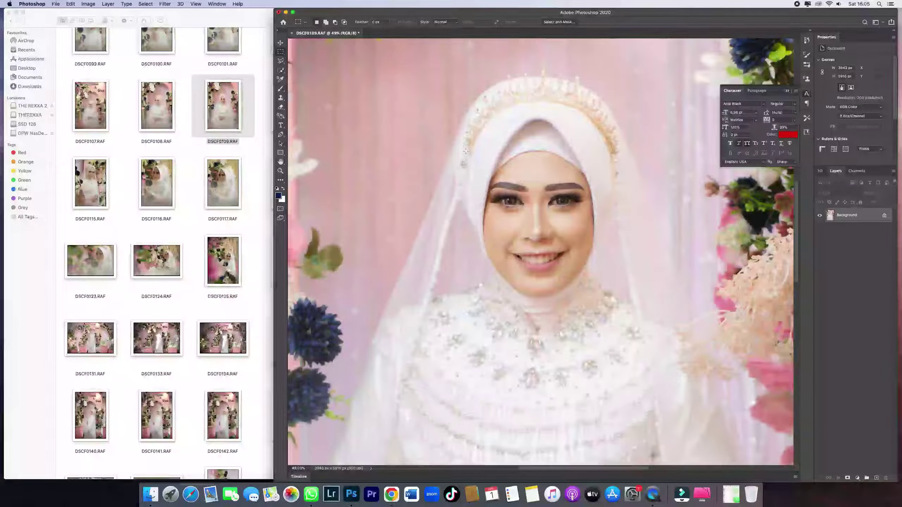
Step: Duplicate the DSCF0109 photo onto Layer 1 and begin a Color Balance adjustment
{"action": "key", "text": "v"}
{"action": "scroll", "coordinate": [485, 190], "scroll_direction": "down", "scroll_amount": 1}
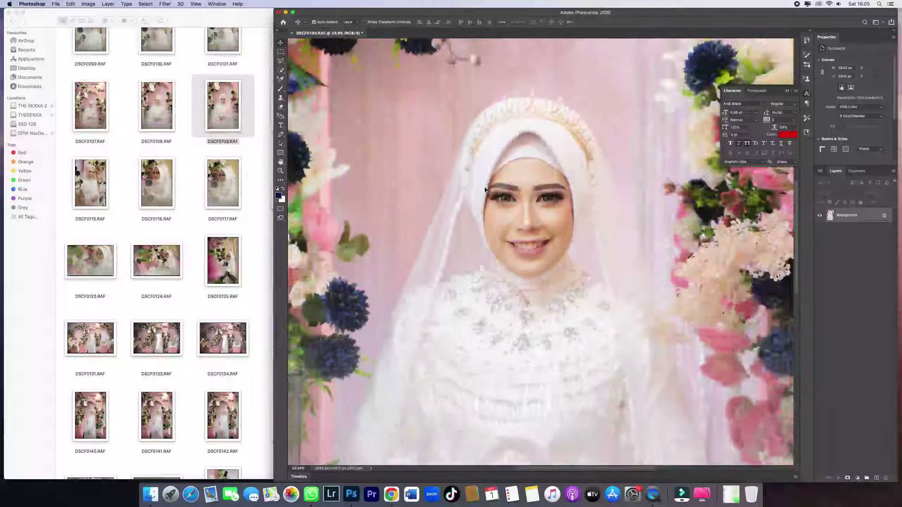
{"action": "scroll", "coordinate": [486, 191], "scroll_direction": "down", "scroll_amount": 5}
{"action": "scroll", "coordinate": [515, 199], "scroll_direction": "up", "scroll_amount": 3}
{"action": "key", "text": "ctrl+j"}
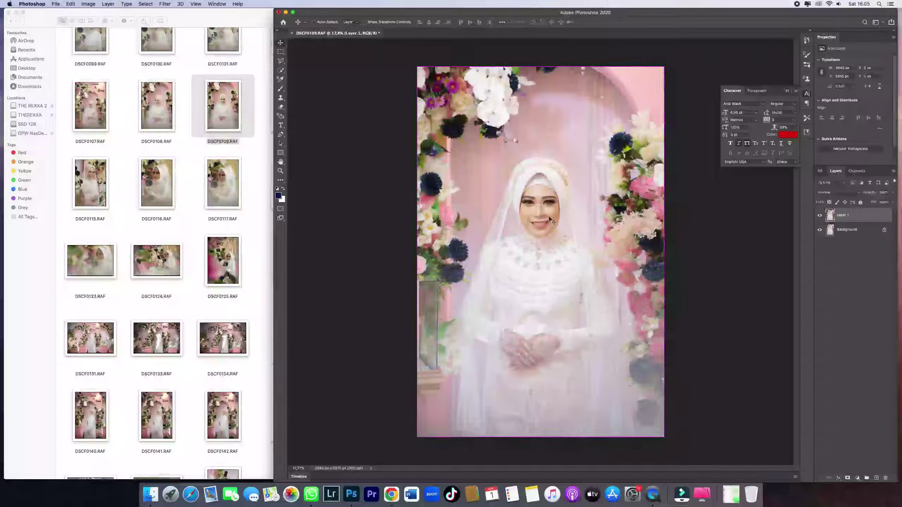
{"action": "scroll", "coordinate": [580, 221], "scroll_direction": "up", "scroll_amount": 3}
{"action": "key", "text": "ctrl+b"}
Step: Shift the photo's colour balance slightly toward blue, then re-balance the face, merging each down
{"action": "left_click", "coordinate": [739, 270]}
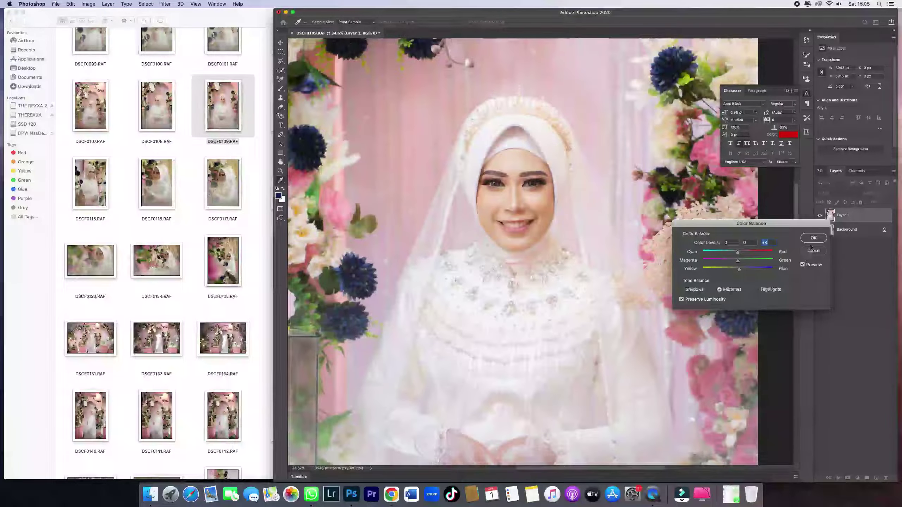
{"action": "left_click", "coordinate": [813, 238]}
{"action": "key", "text": "ctrl+e"}
{"action": "key", "text": "w"}
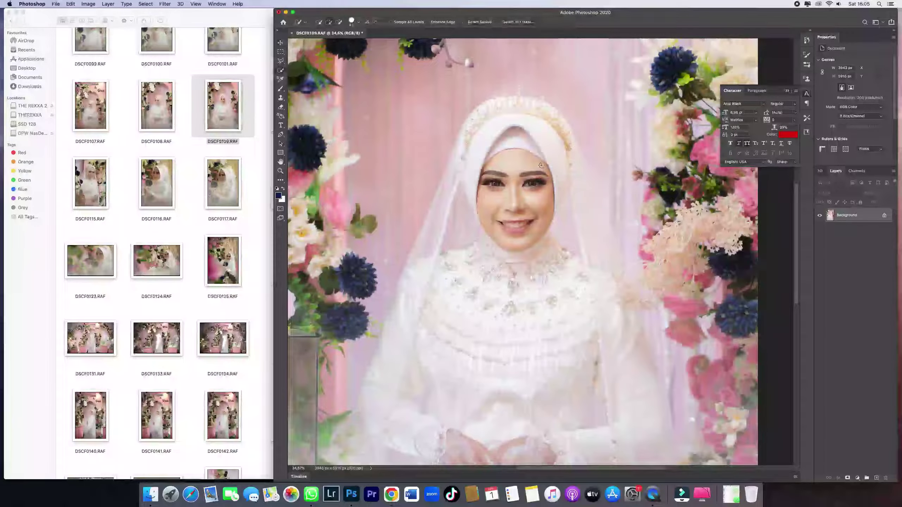
{"action": "key", "text": "ctrl+j"}
{"action": "key", "text": "ctrl+b"}
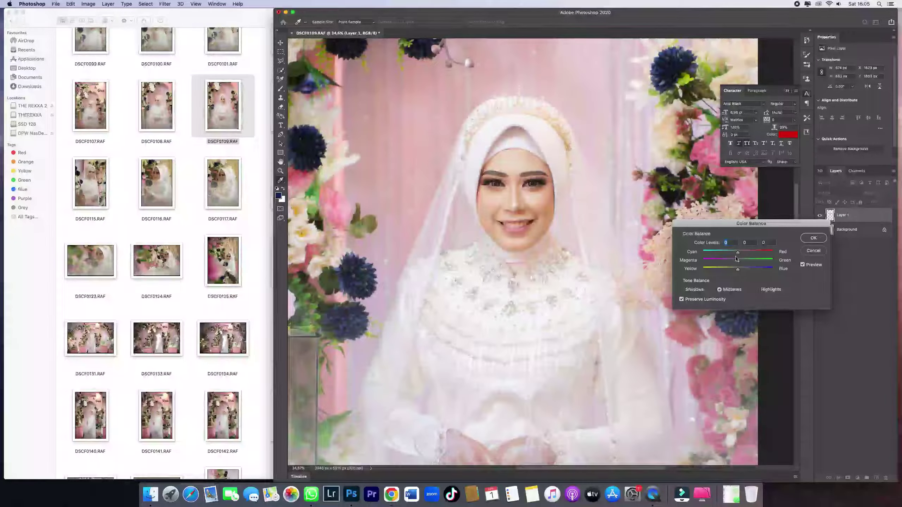
{"action": "left_click", "coordinate": [813, 238]}
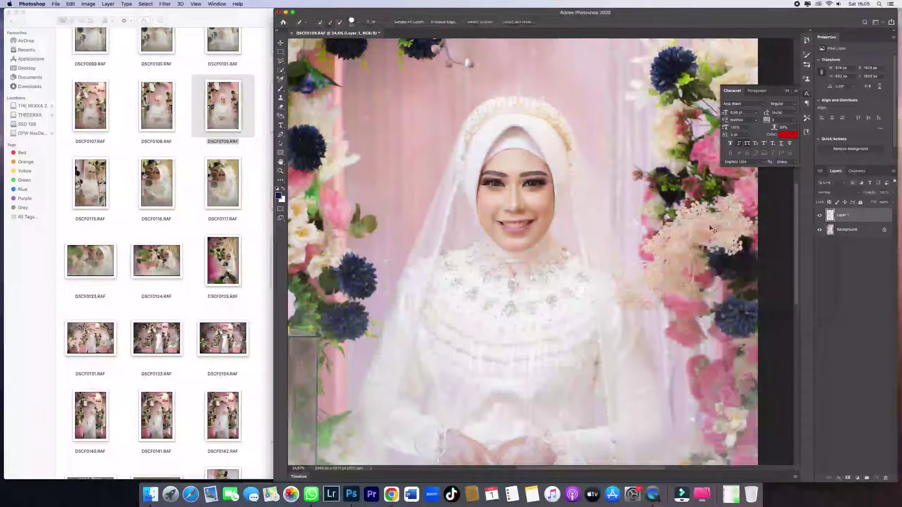
{"action": "key", "text": "ctrl+e"}
Step: Save the portrait as DSCF0109.jpg in JPEG format with the default quality
{"action": "key", "text": "ctrl+0"}
{"action": "key", "text": "v"}
{"action": "key", "text": "ctrl+s"}
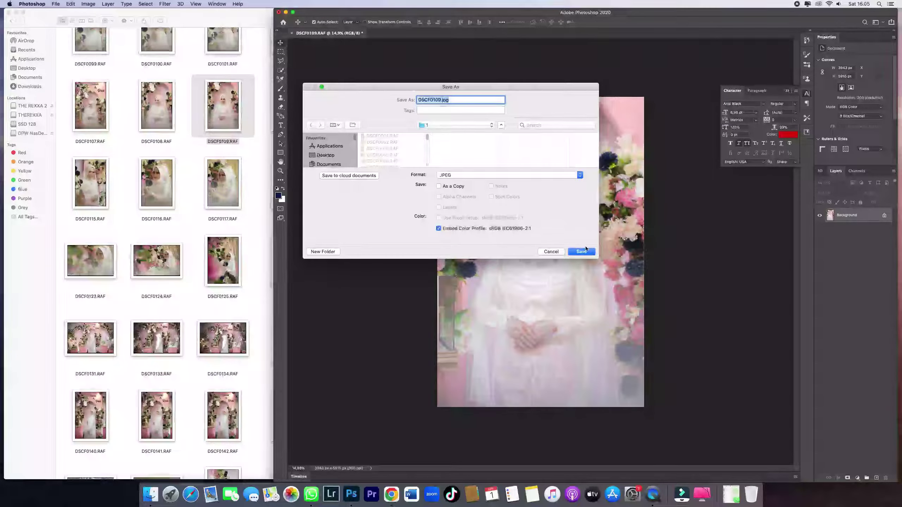
{"action": "left_click", "coordinate": [584, 253]}
{"action": "left_click", "coordinate": [582, 144]}
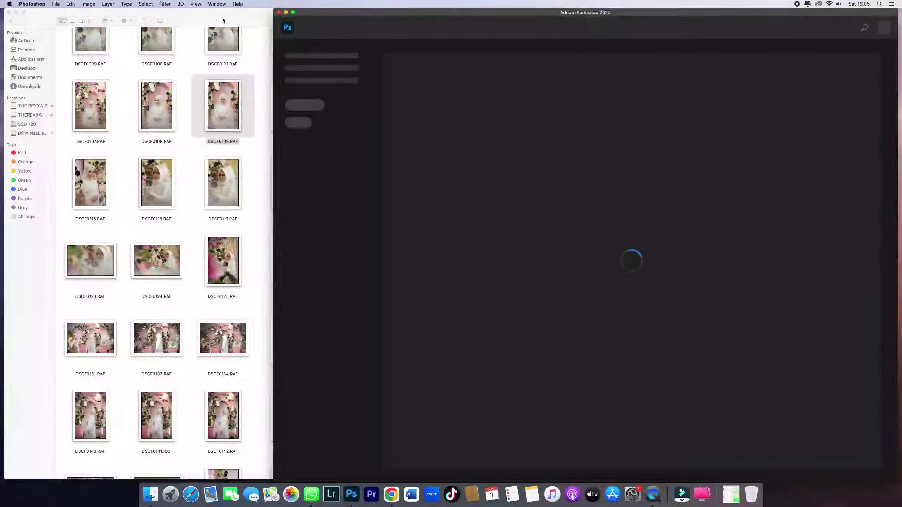
Step: Select the next raw photo DSCF0137.RAF in the folder and return to the Photoshop home screen
{"action": "left_click", "coordinate": [156, 248]}
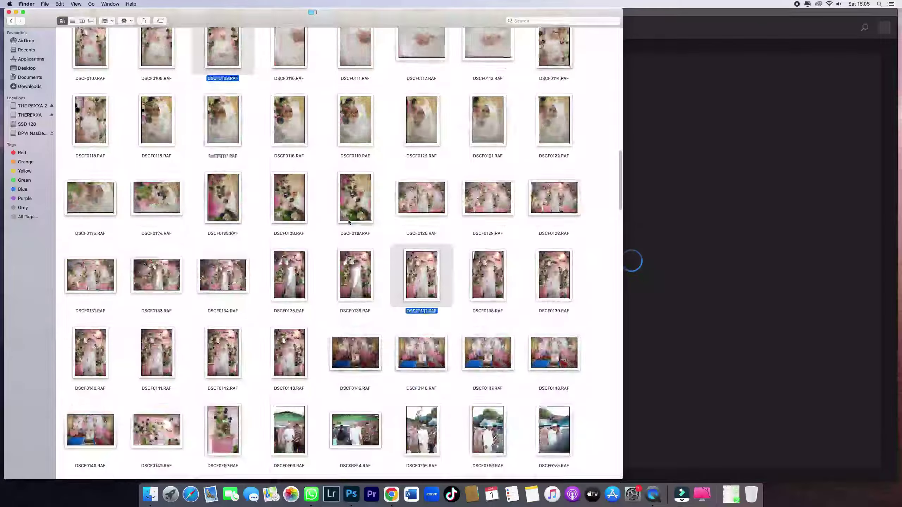
{"action": "left_click", "coordinate": [421, 169]}
{"action": "scroll", "coordinate": [348, 222], "scroll_direction": "down", "scroll_amount": 5}
{"action": "scroll", "coordinate": [348, 223], "scroll_direction": "down", "scroll_amount": 5}
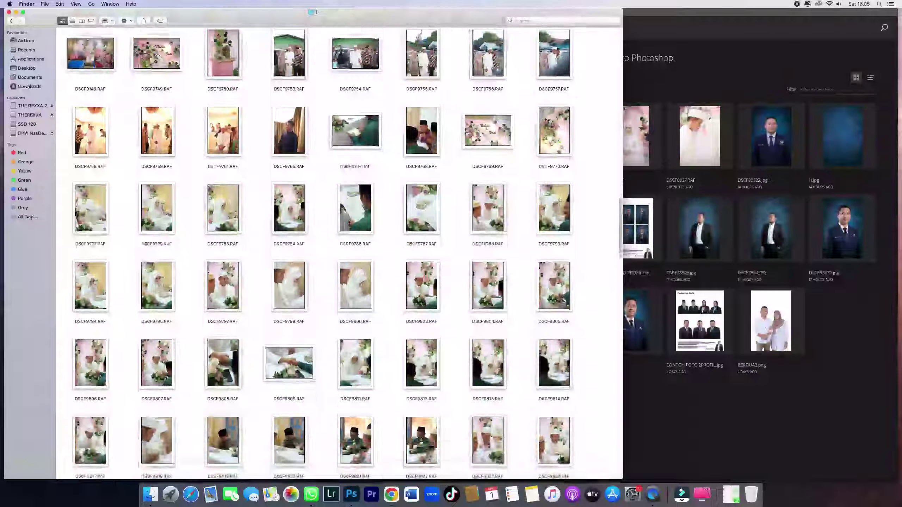
{"action": "scroll", "coordinate": [348, 222], "scroll_direction": "up", "scroll_amount": 5}
{"action": "scroll", "coordinate": [348, 222], "scroll_direction": "up", "scroll_amount": 3}
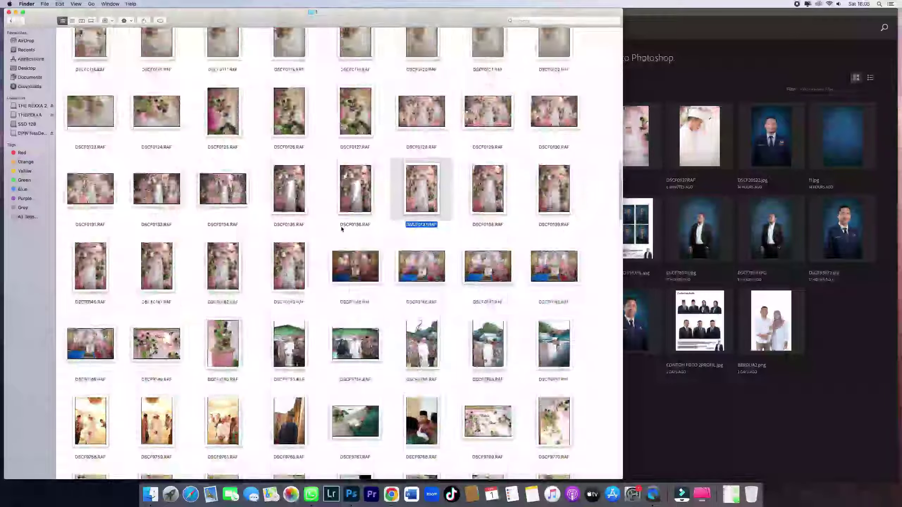
{"action": "scroll", "coordinate": [348, 222], "scroll_direction": "up", "scroll_amount": 2}
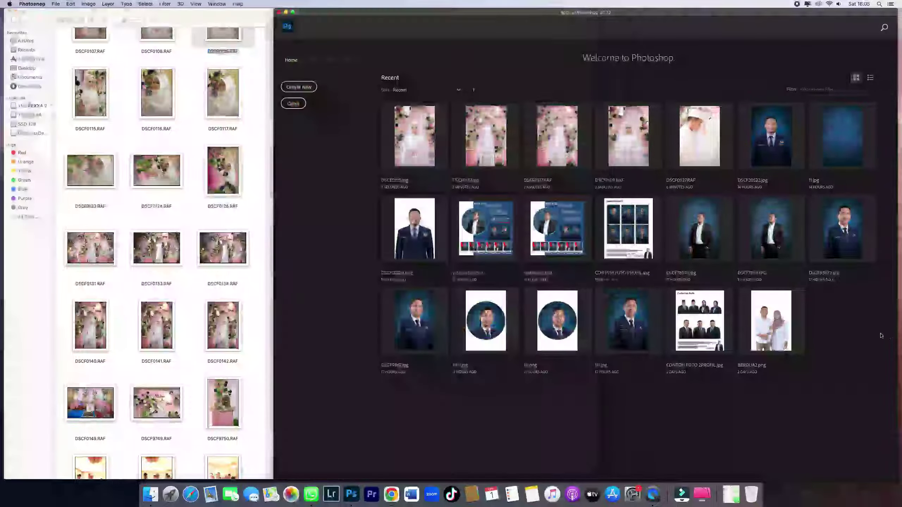
{"action": "left_click", "coordinate": [646, 469]}
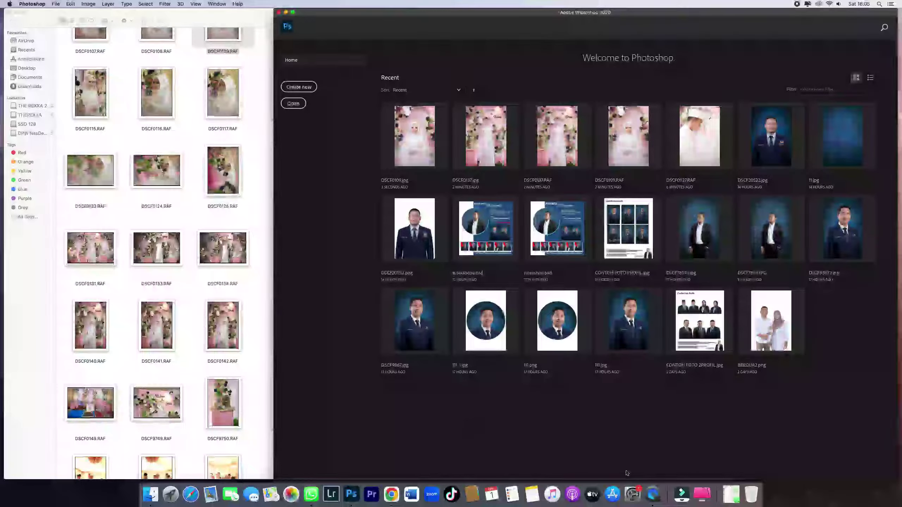
{"action": "left_click", "coordinate": [652, 494]}
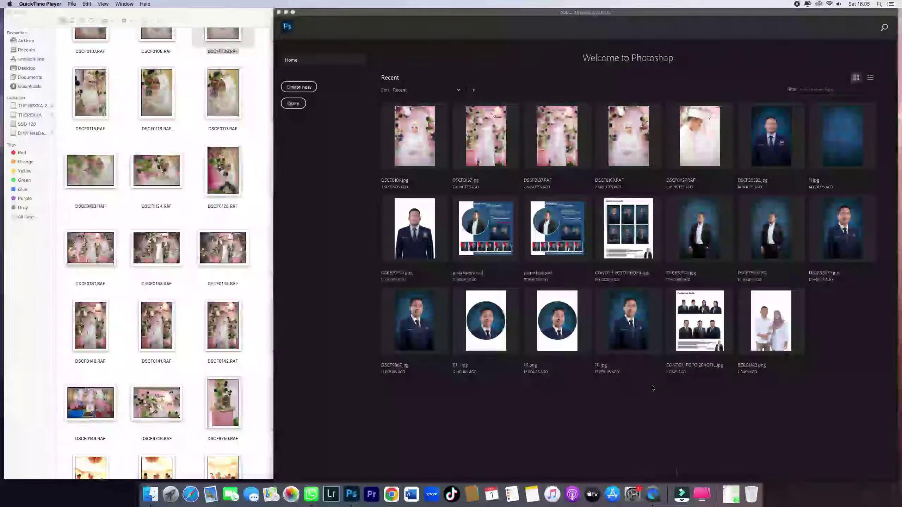